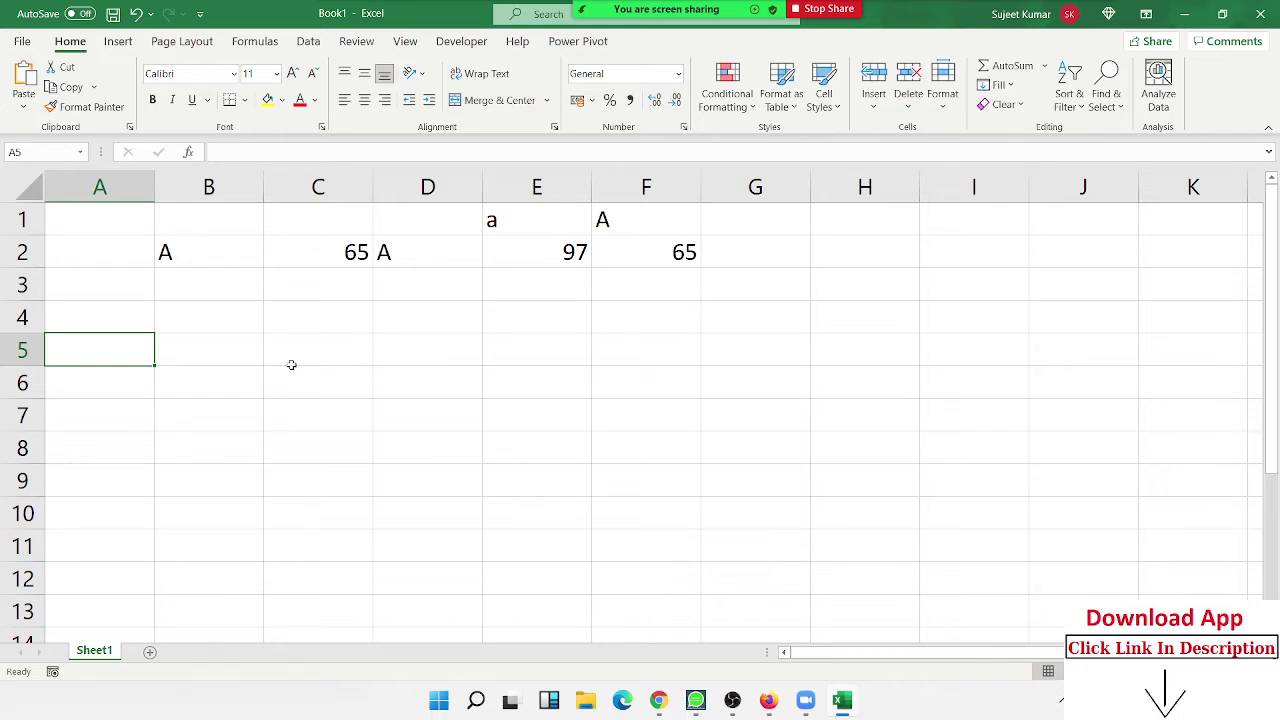
left_click(250, 337)
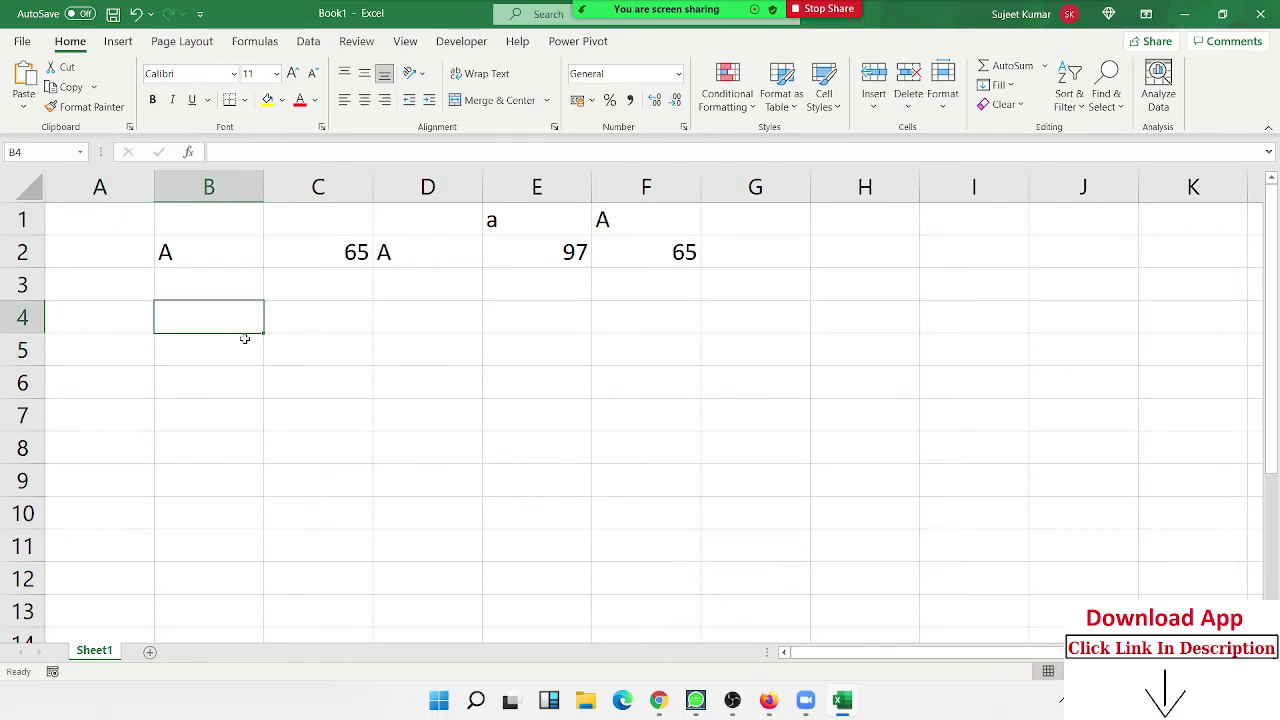
type("Suj")
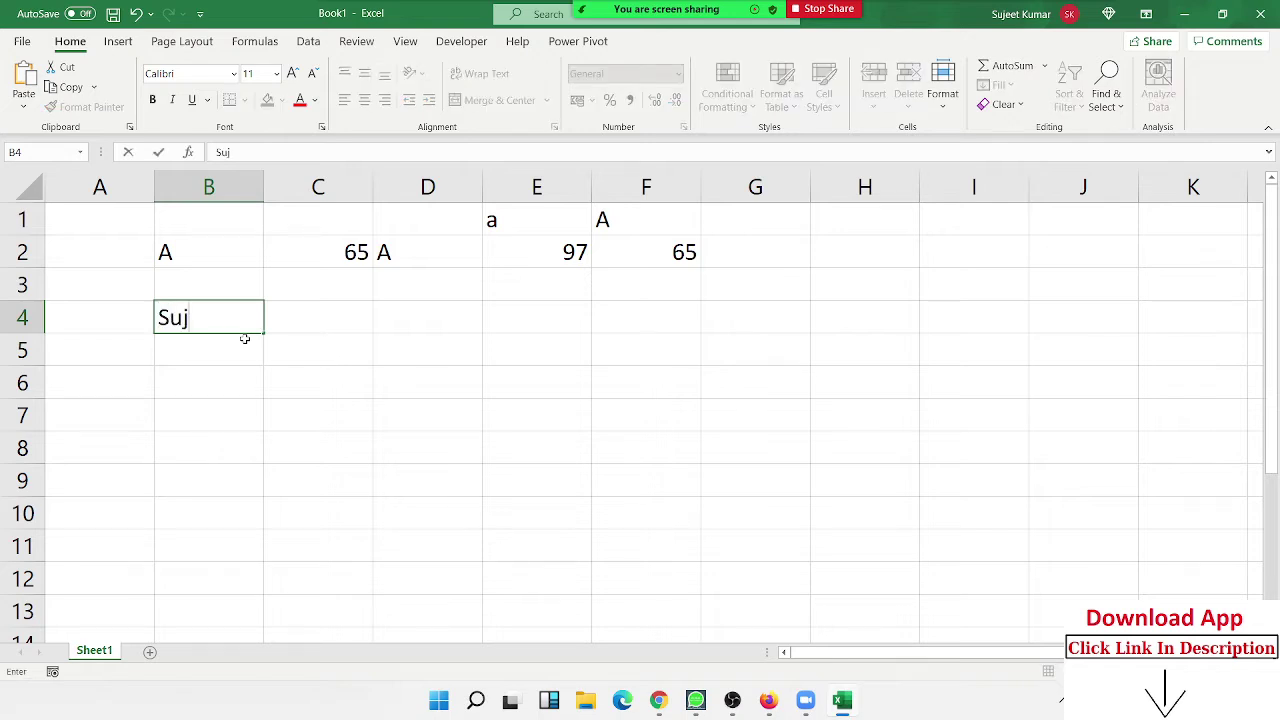
type("eet          ")
type("K")
type("umar")
key("Return")
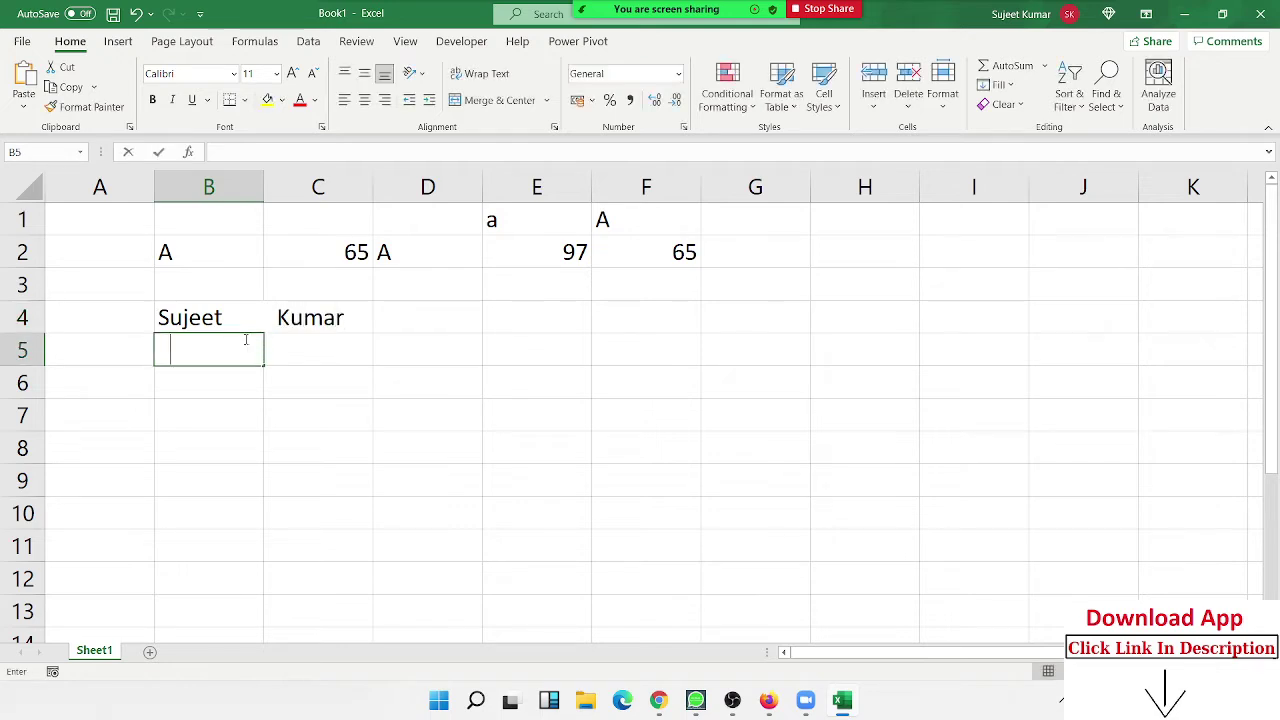
Step: Enter Sujeet with leading spaces in B5 and with trailing spaces in B6
type("Su")
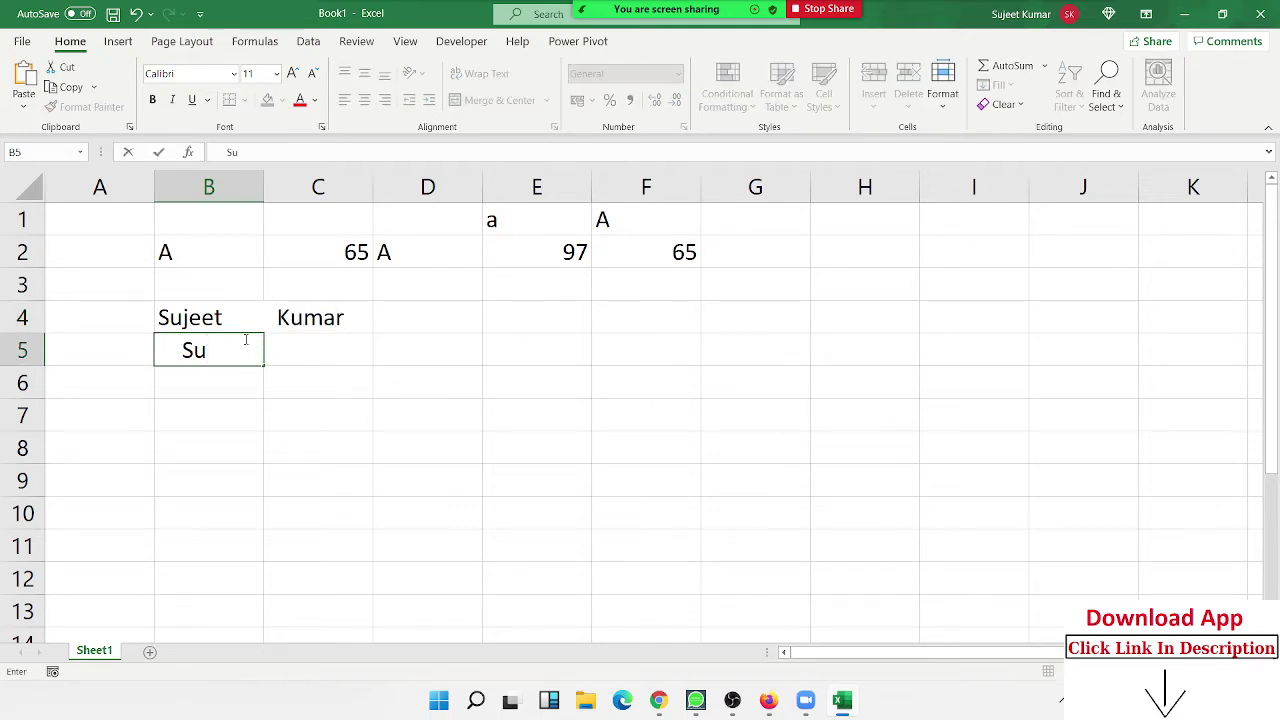
type("jeet")
key("Return")
type("Sujee")
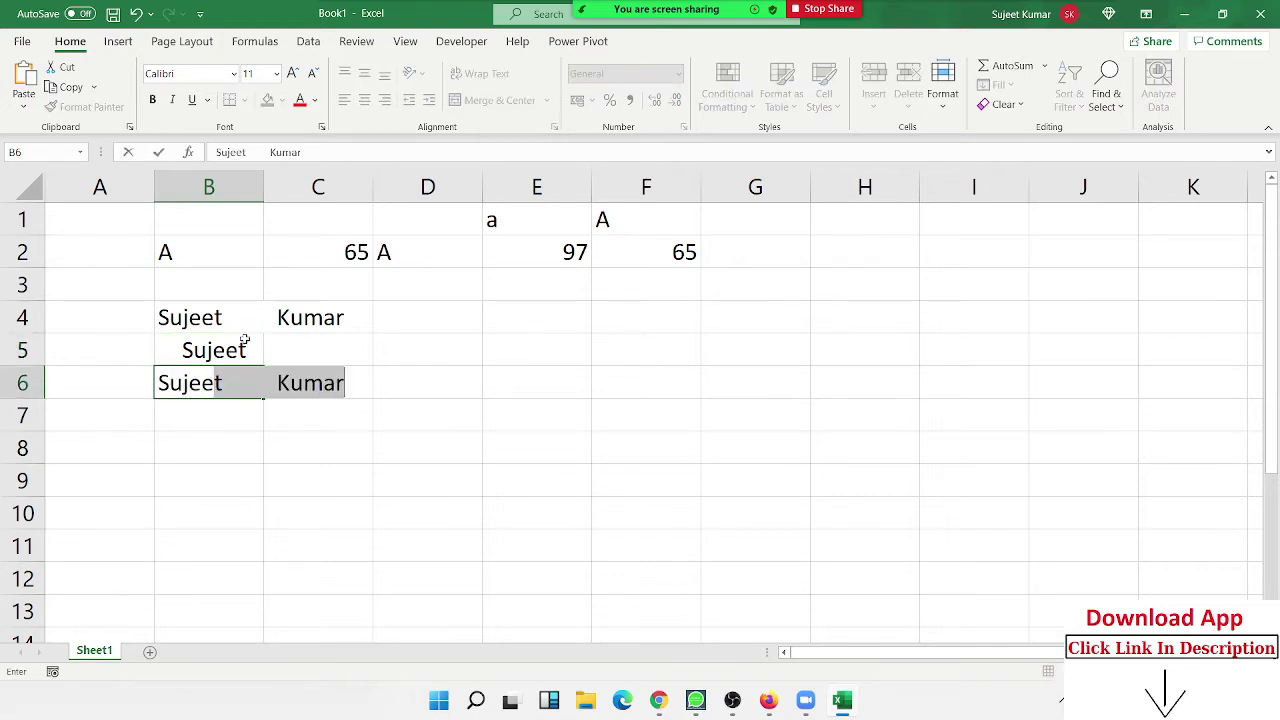
type("t")
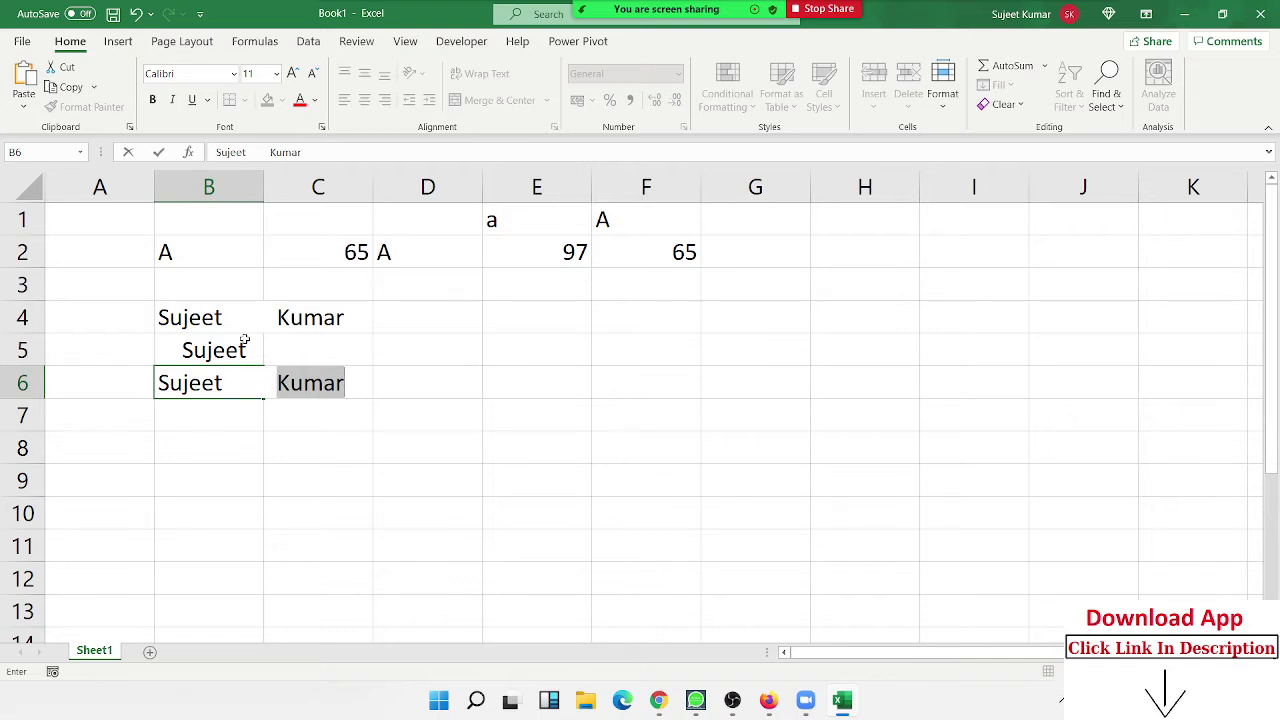
key("Delete")
key("Return")
key("Up")
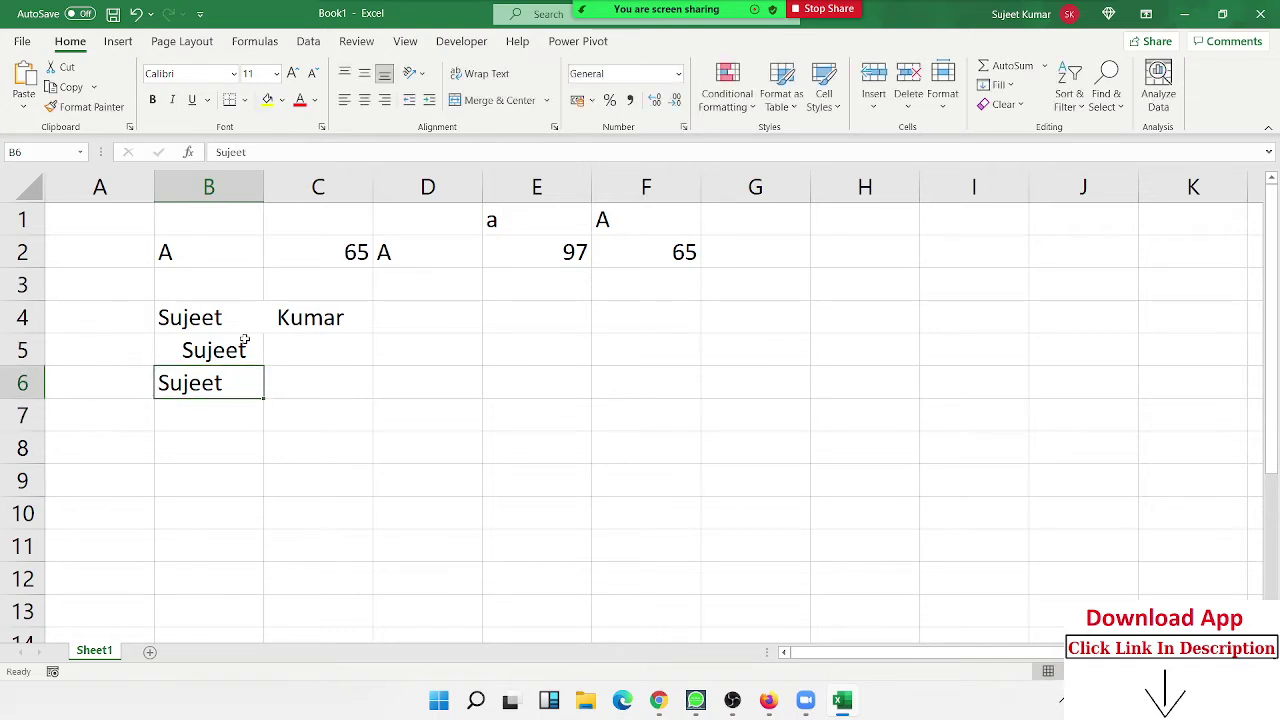
key("Up")
key("Up")
key("Right")
key("Right")
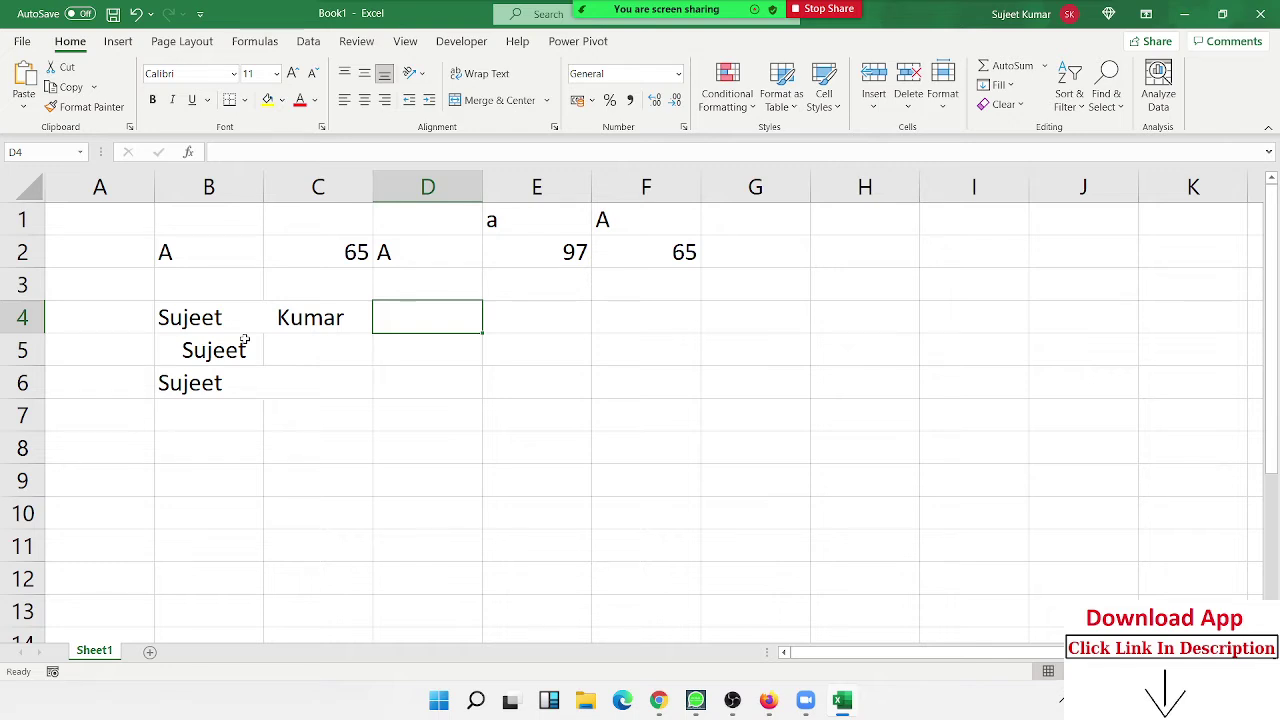
Step: Enter =TRIM(B4) in D4 to collapse the name's extra spaces, then review the formula
type("=tr")
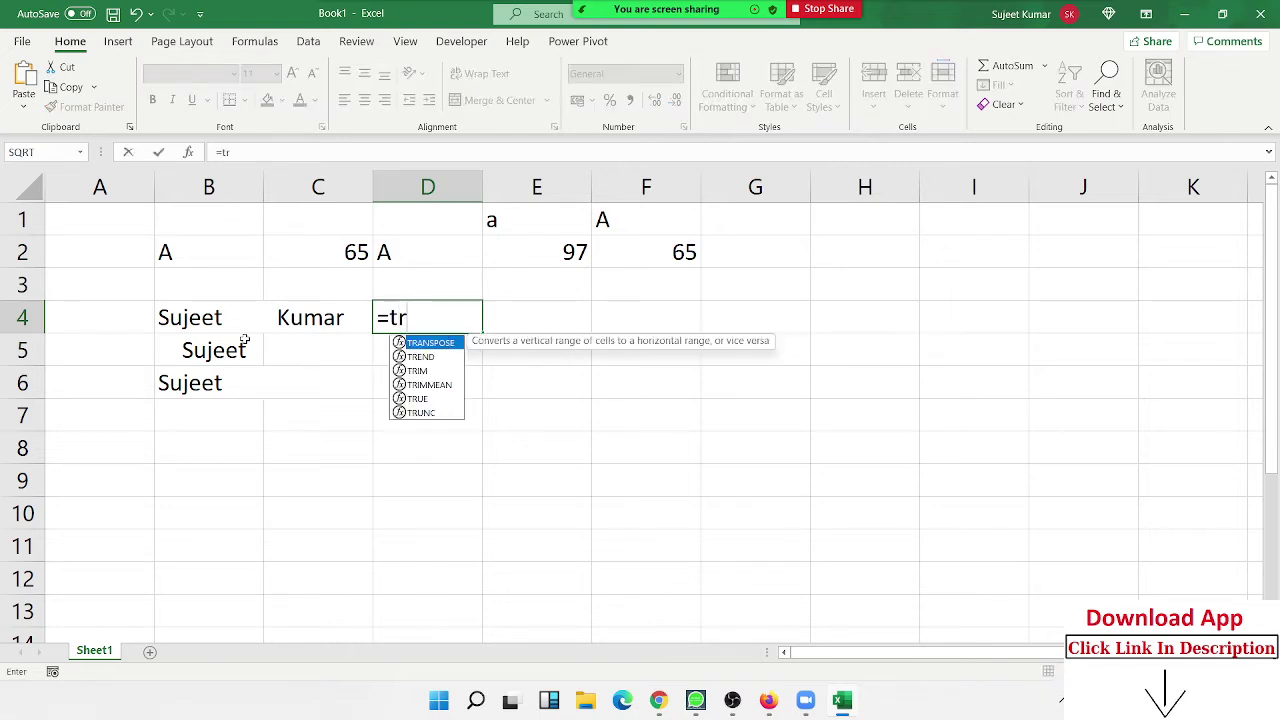
key("Down")
key("Down")
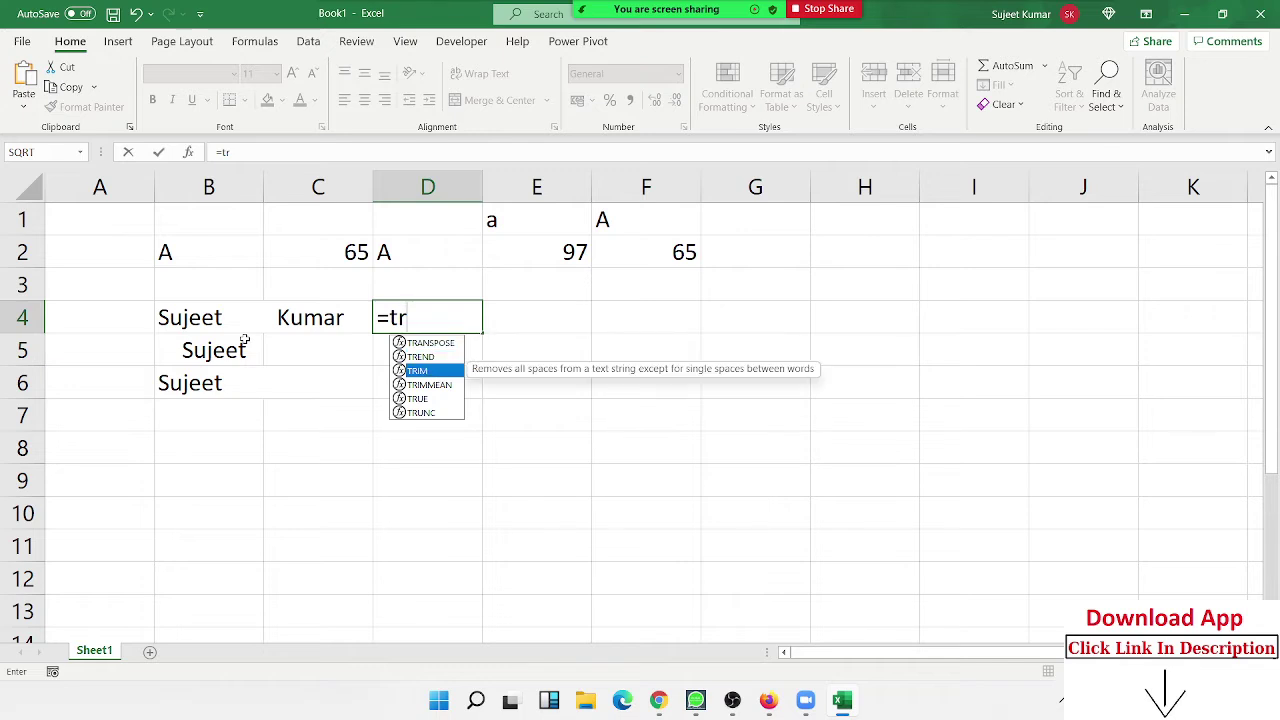
key("Tab")
key("Left")
key("Left")
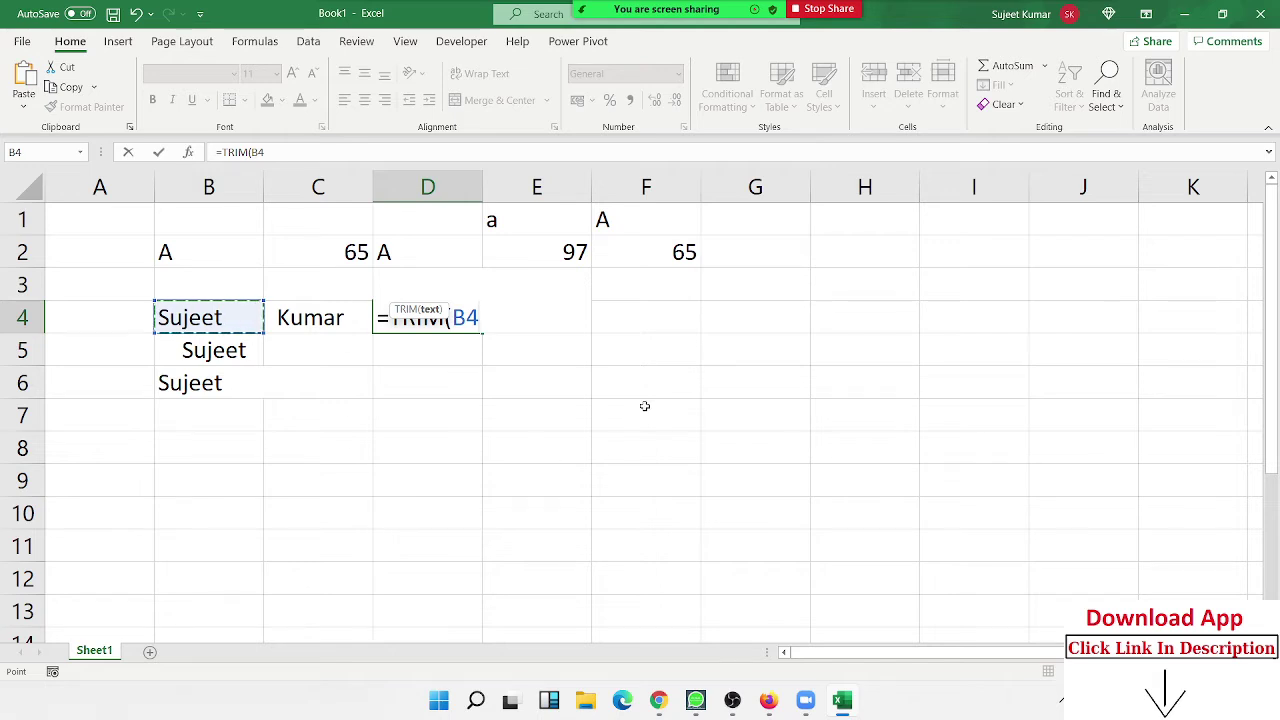
key("Return")
key("Up")
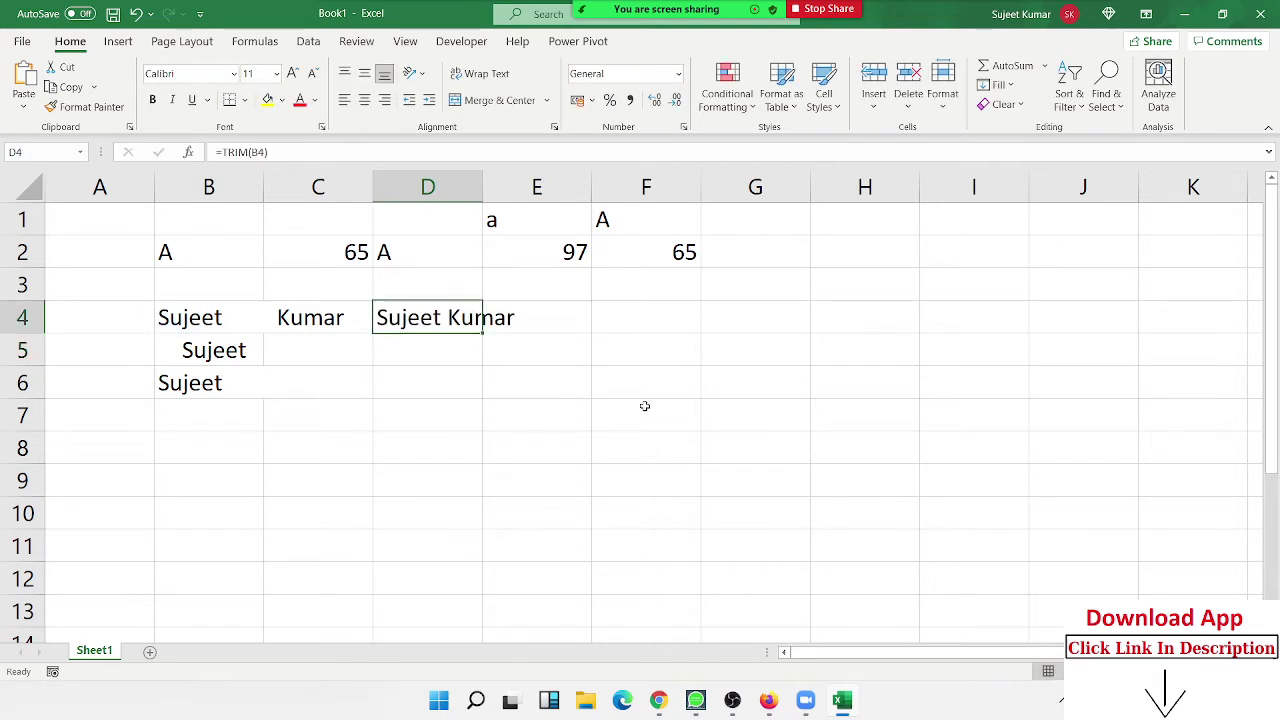
key("F2")
key("Return")
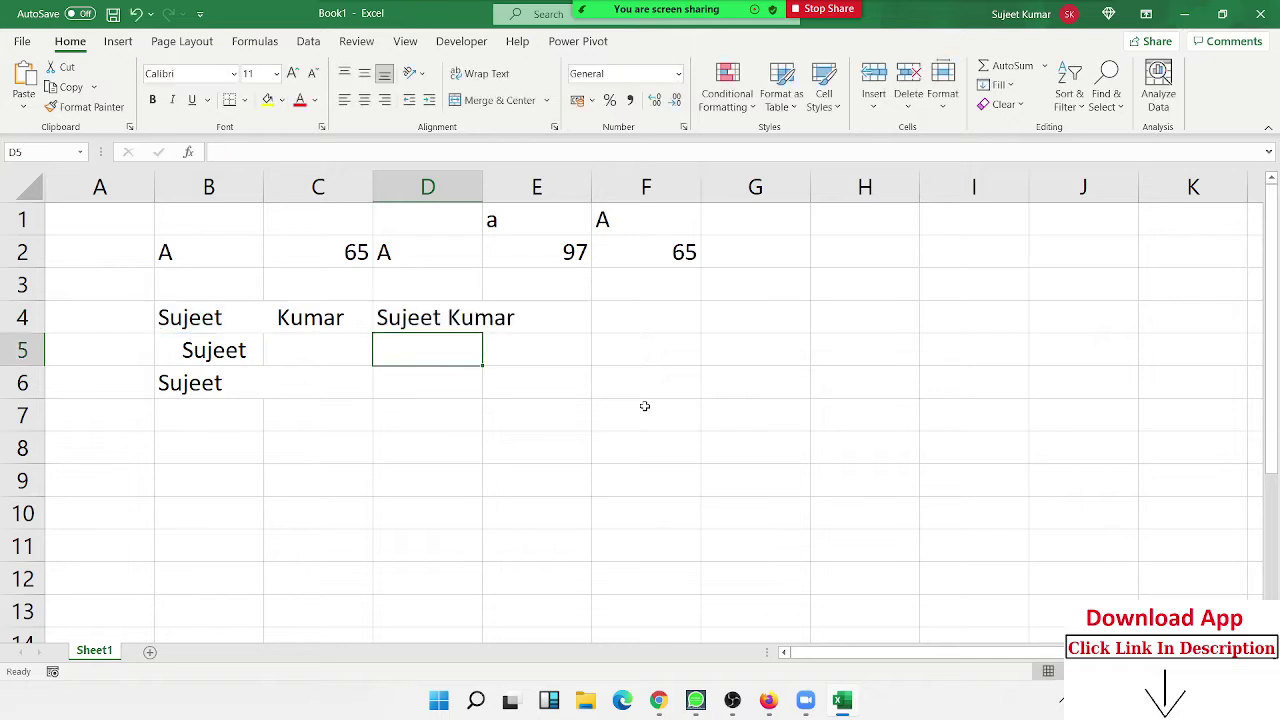
key("Up")
key("Left")
key("Left")
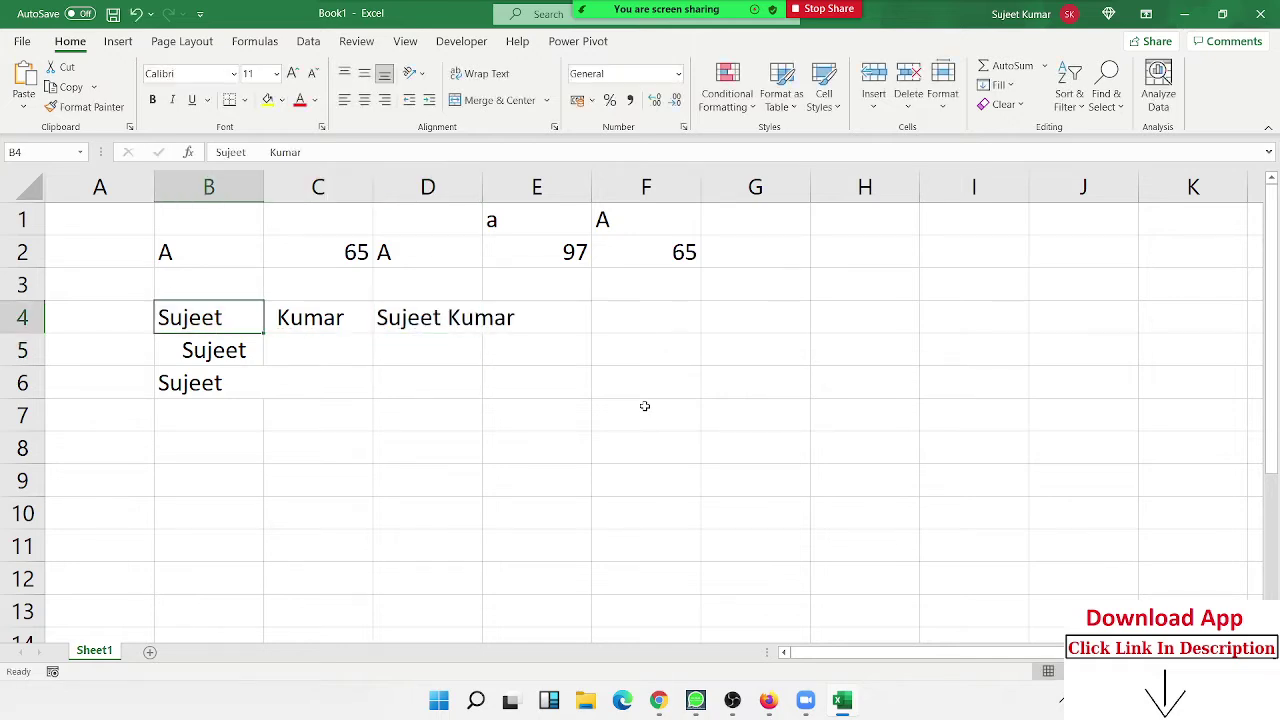
key("Right")
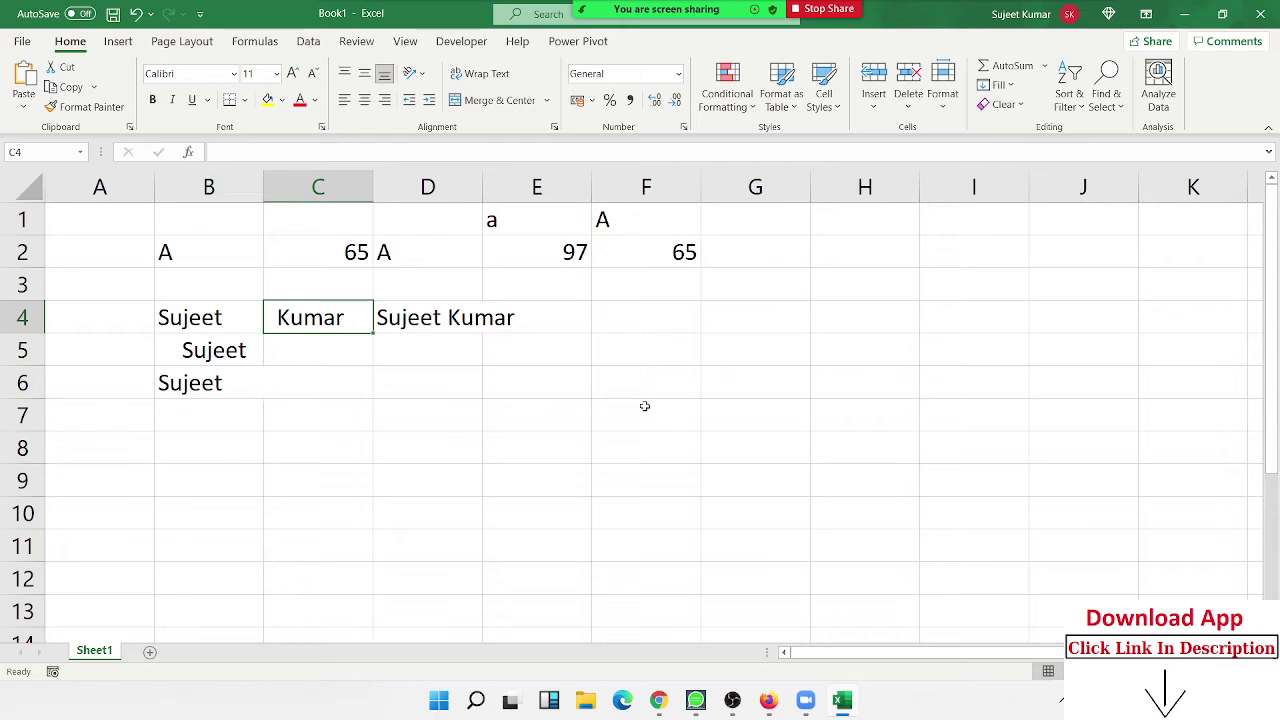
key("Right")
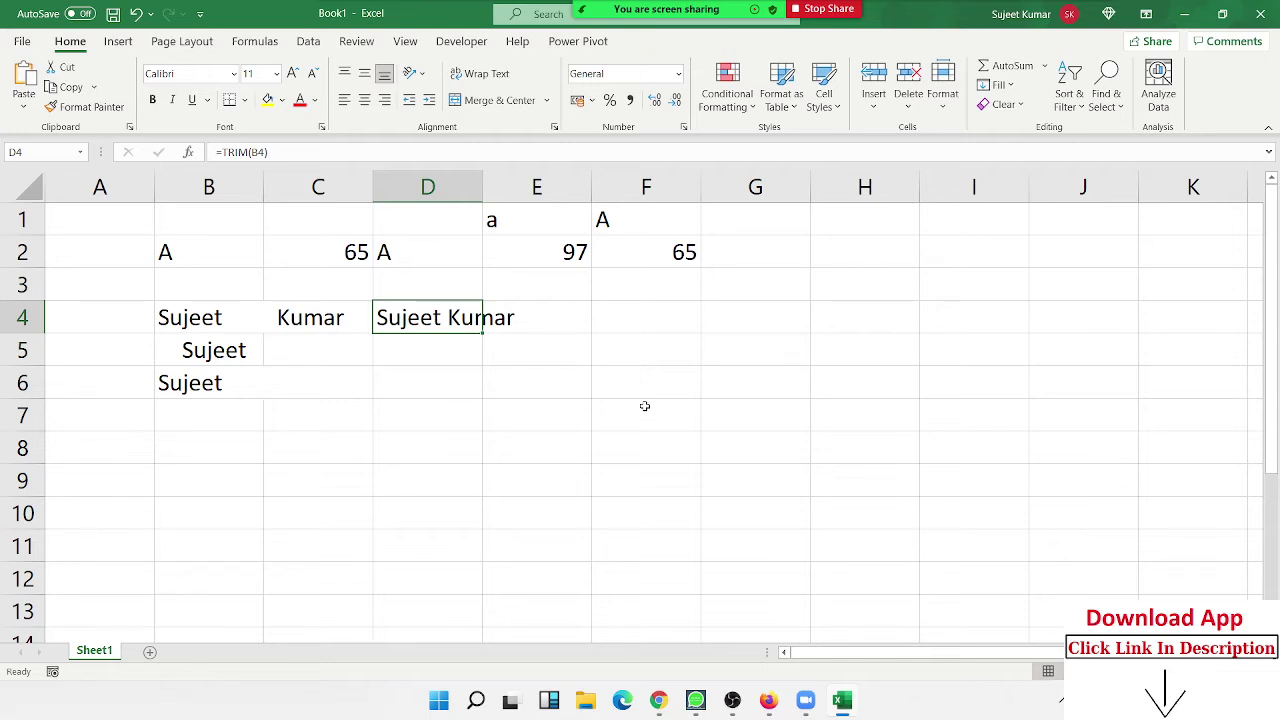
key("Down")
key("Down")
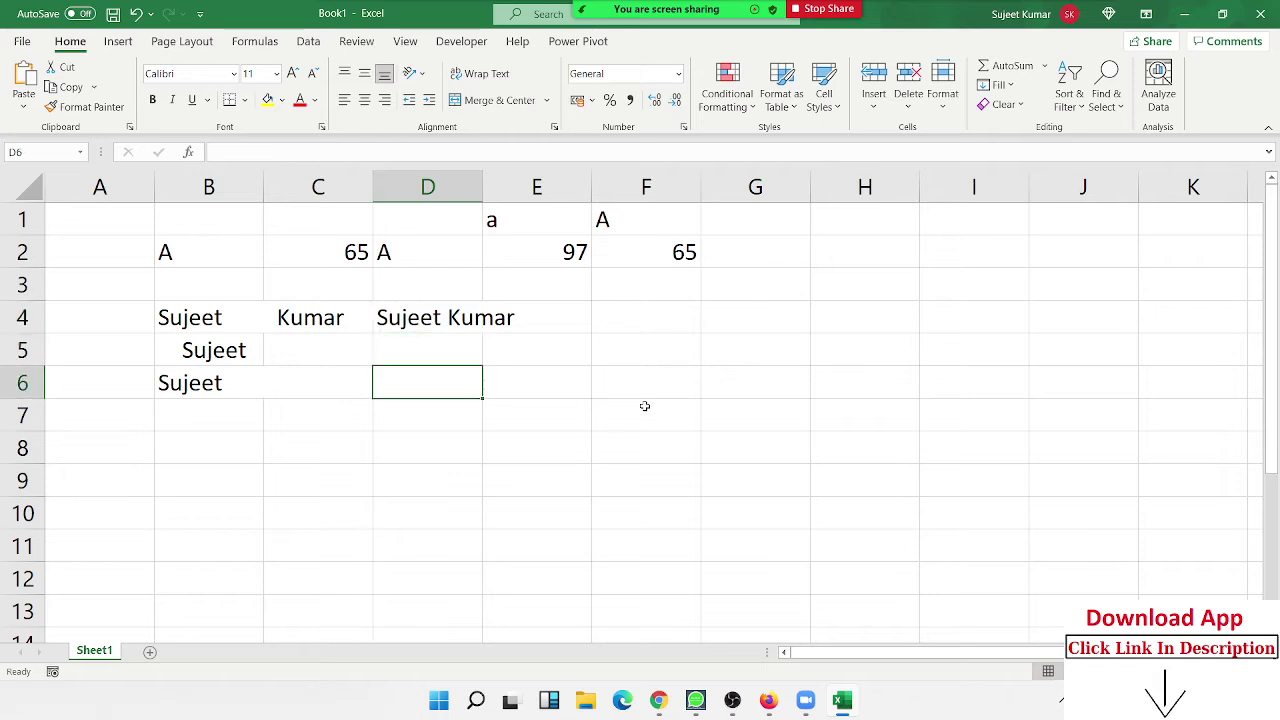
key("Left")
key("Left")
key("Down")
key("Down")
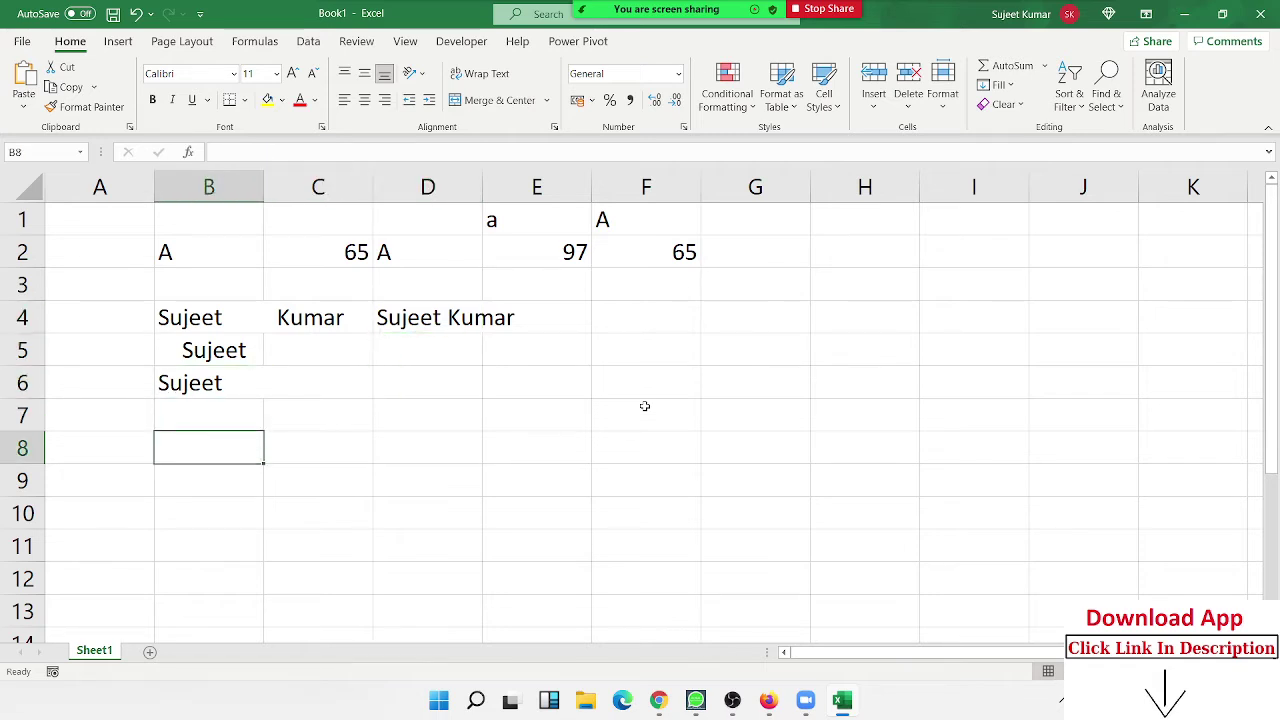
type("Sujeet")
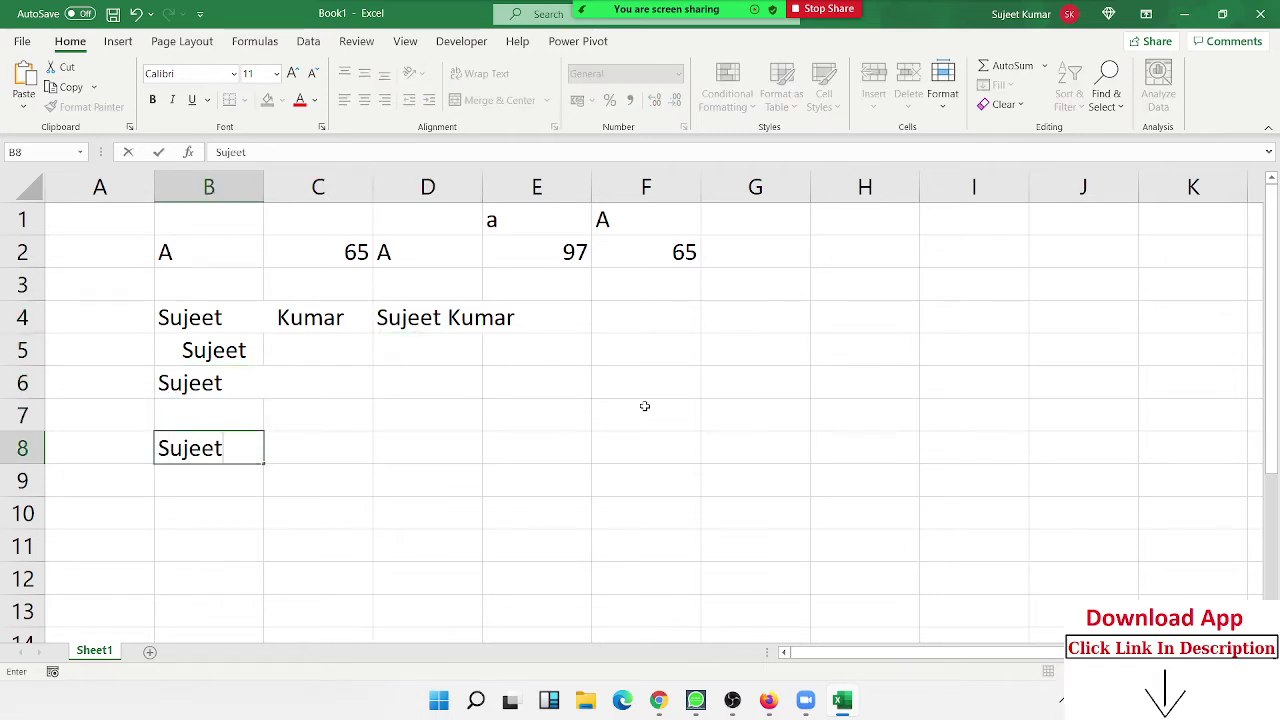
key("alt+Return")
type("Kumar")
key("Return")
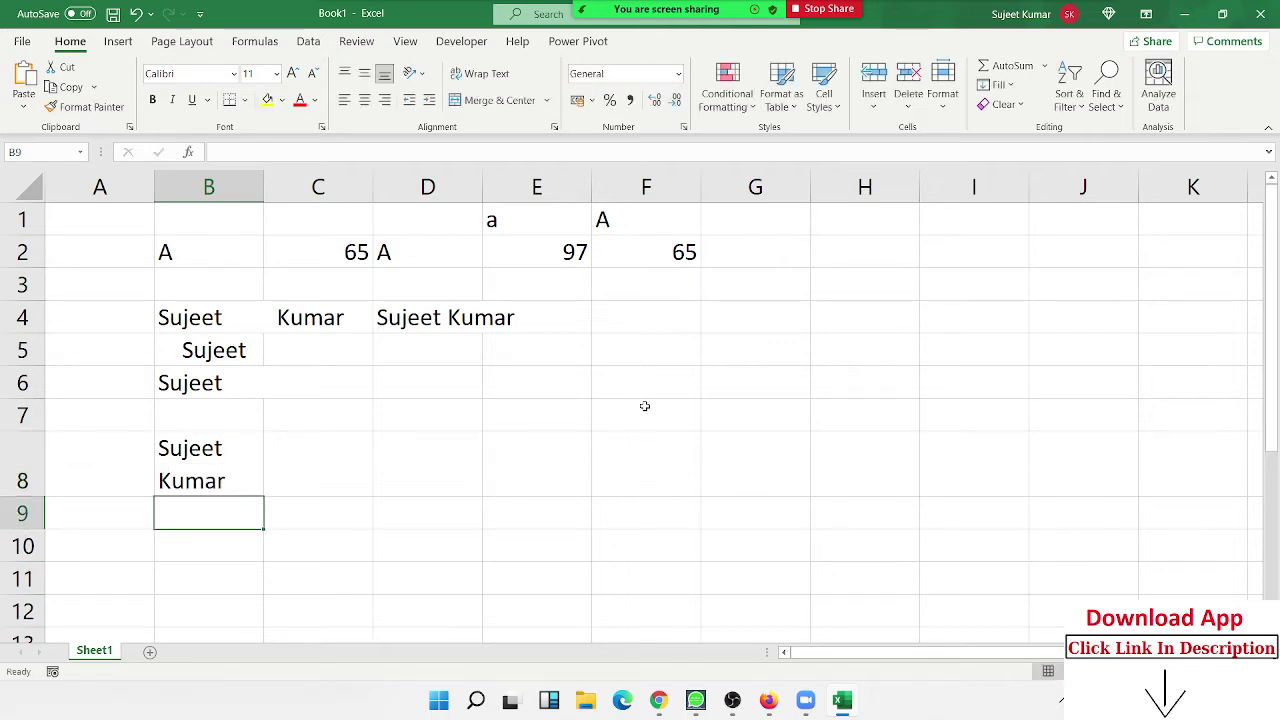
key("Up")
key("Right")
type("=tr")
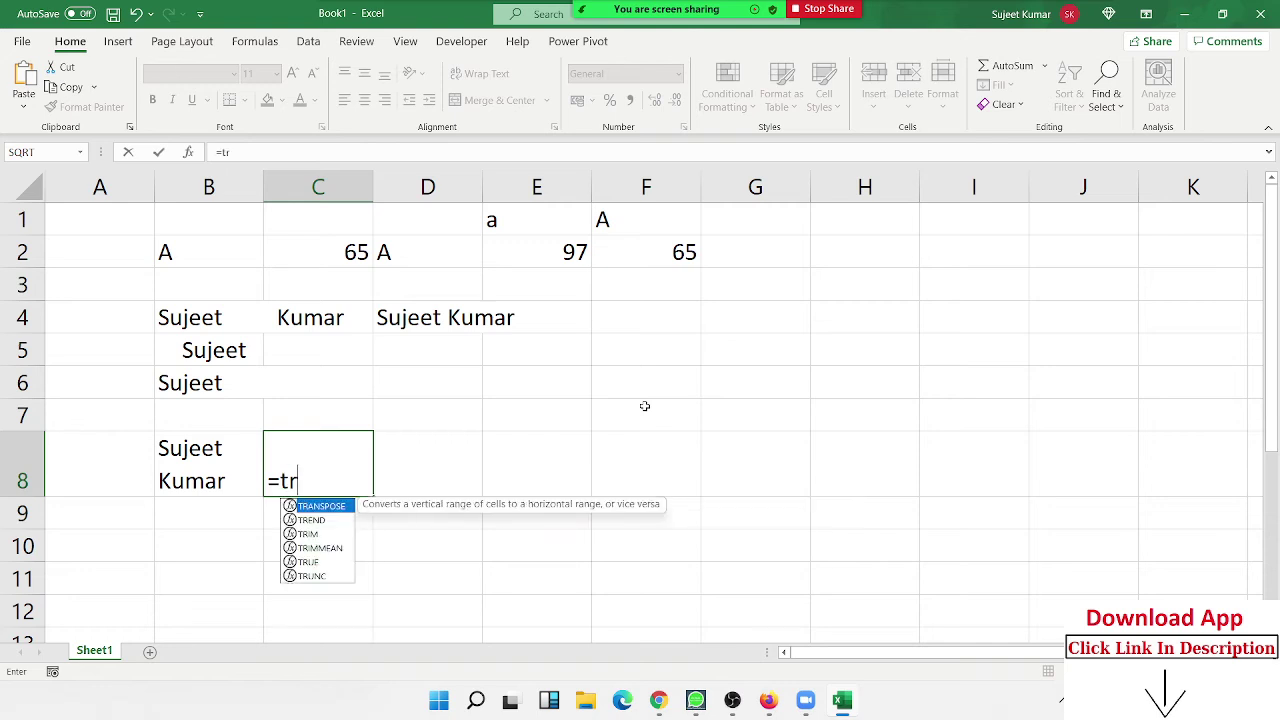
type("i")
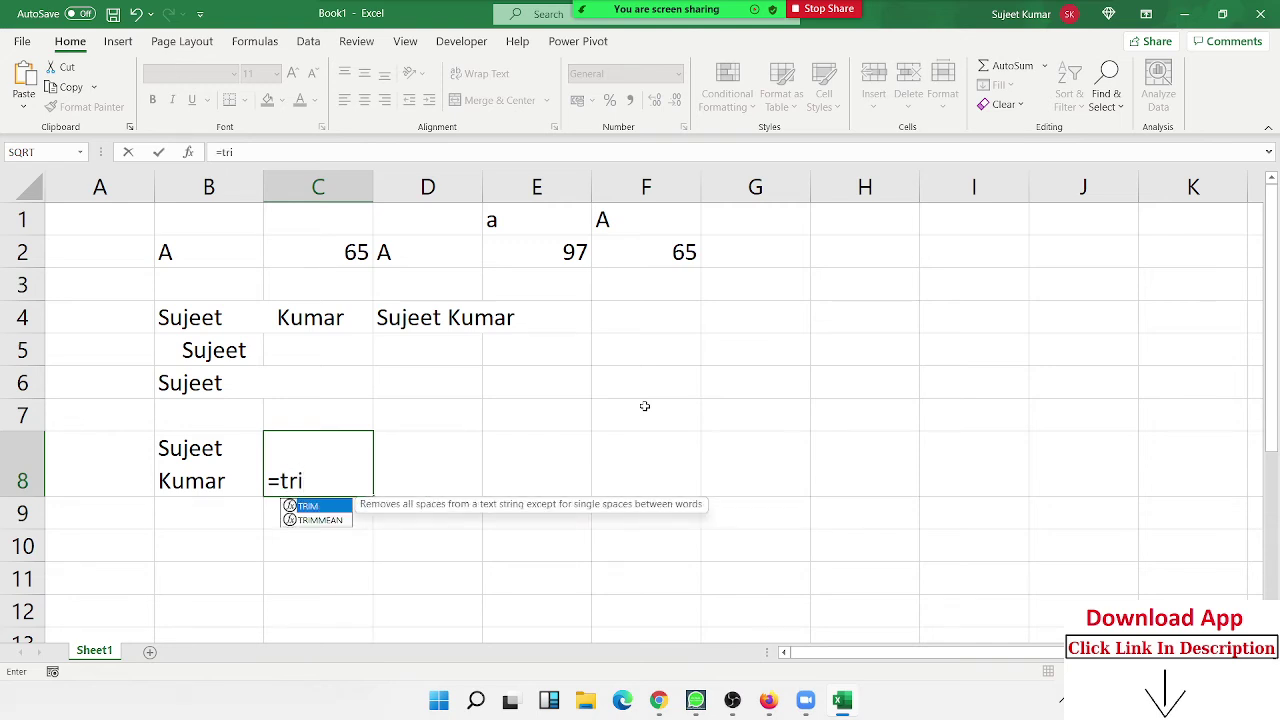
key("Tab")
key("Left")
key("Return")
key("Up")
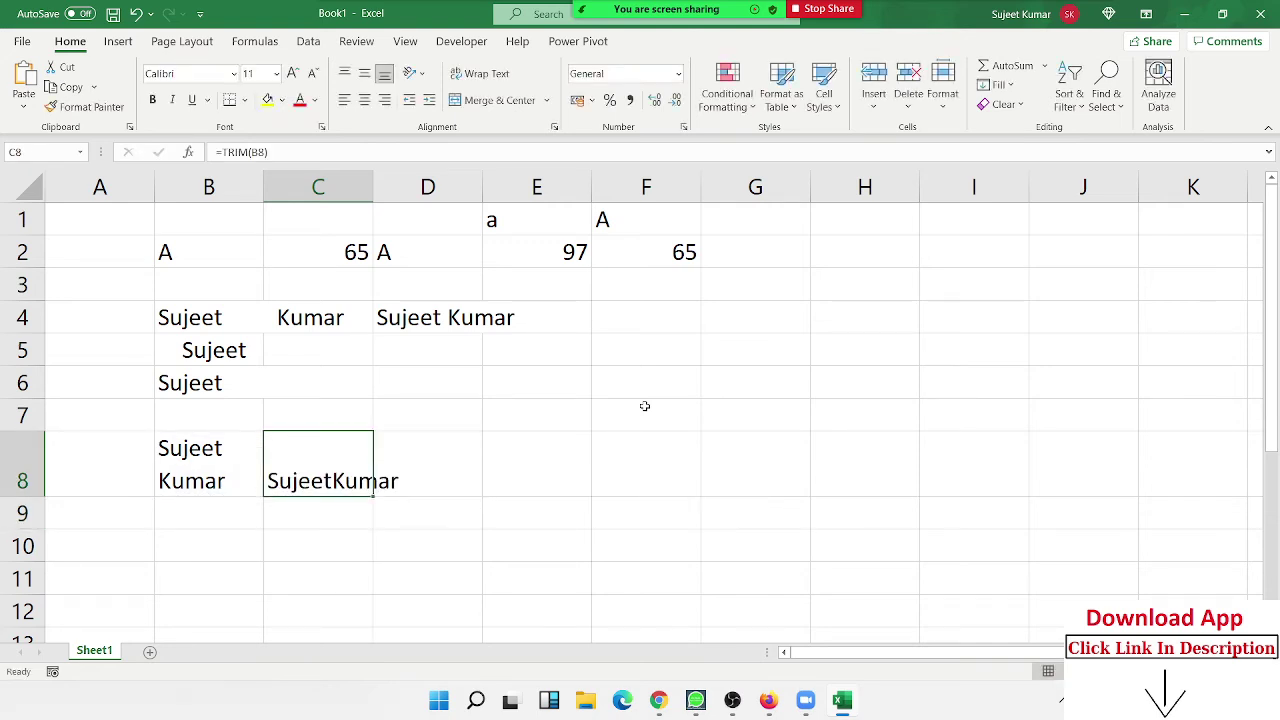
key("Down")
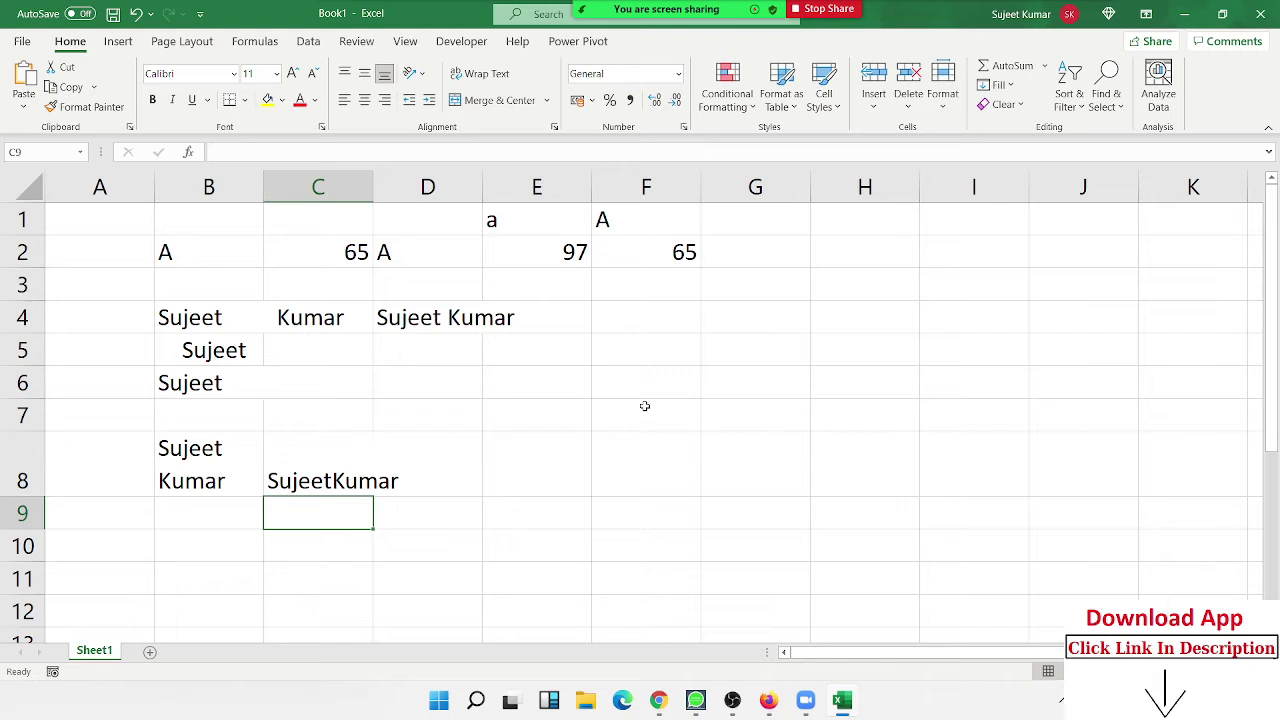
Step: Enter =LEN(C8) in C9, which counts 12 characters in the trimmed name
type("=l")
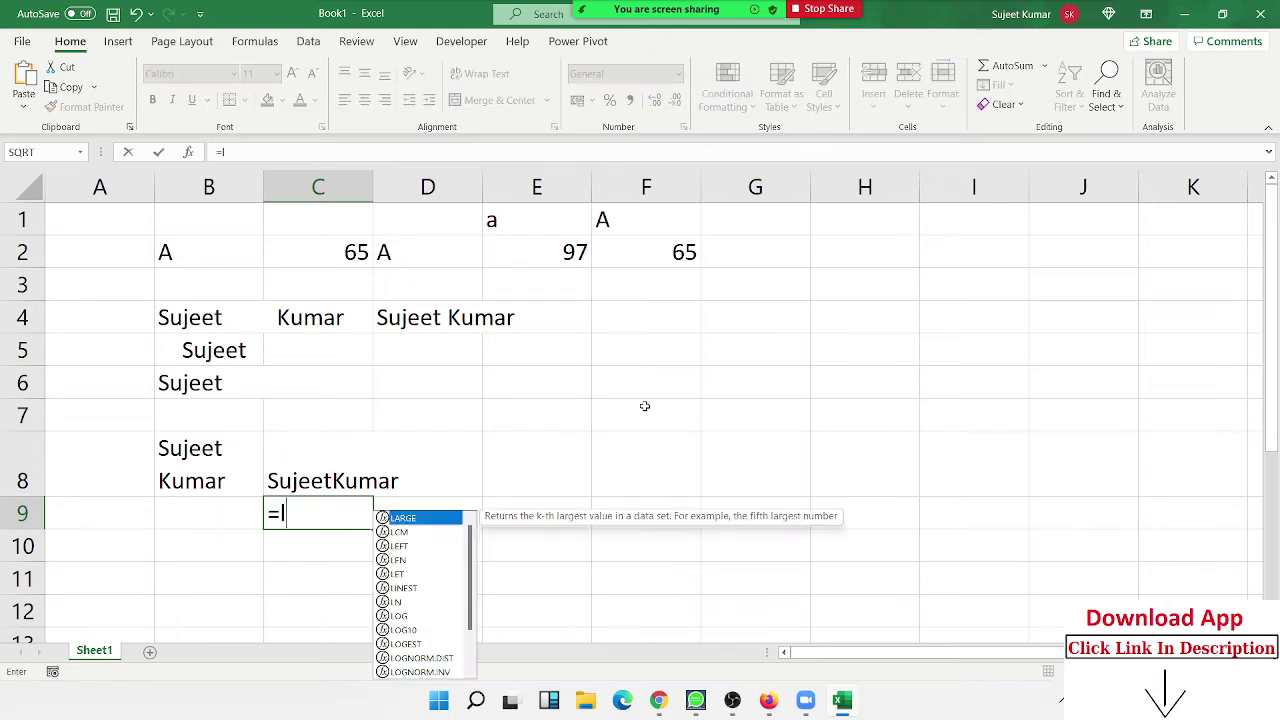
type("e")
key("Down")
key("Down")
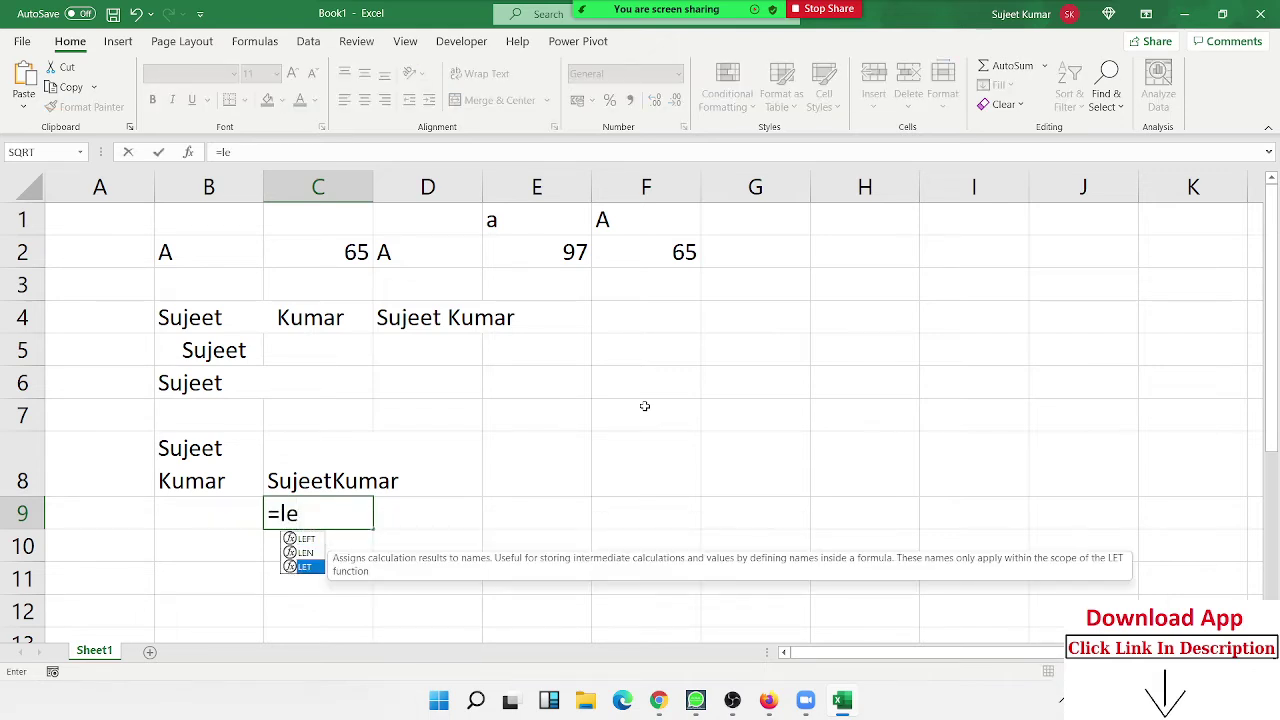
key("Up")
key("Tab")
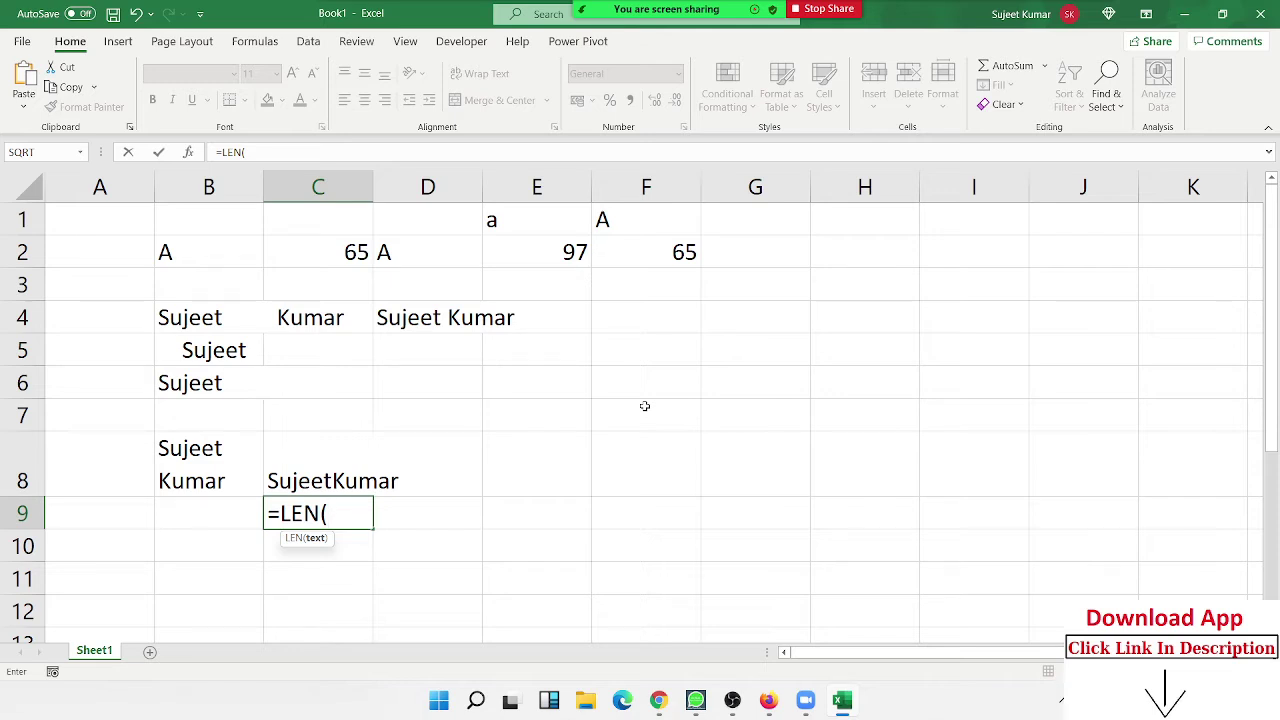
key("Up")
key("Return")
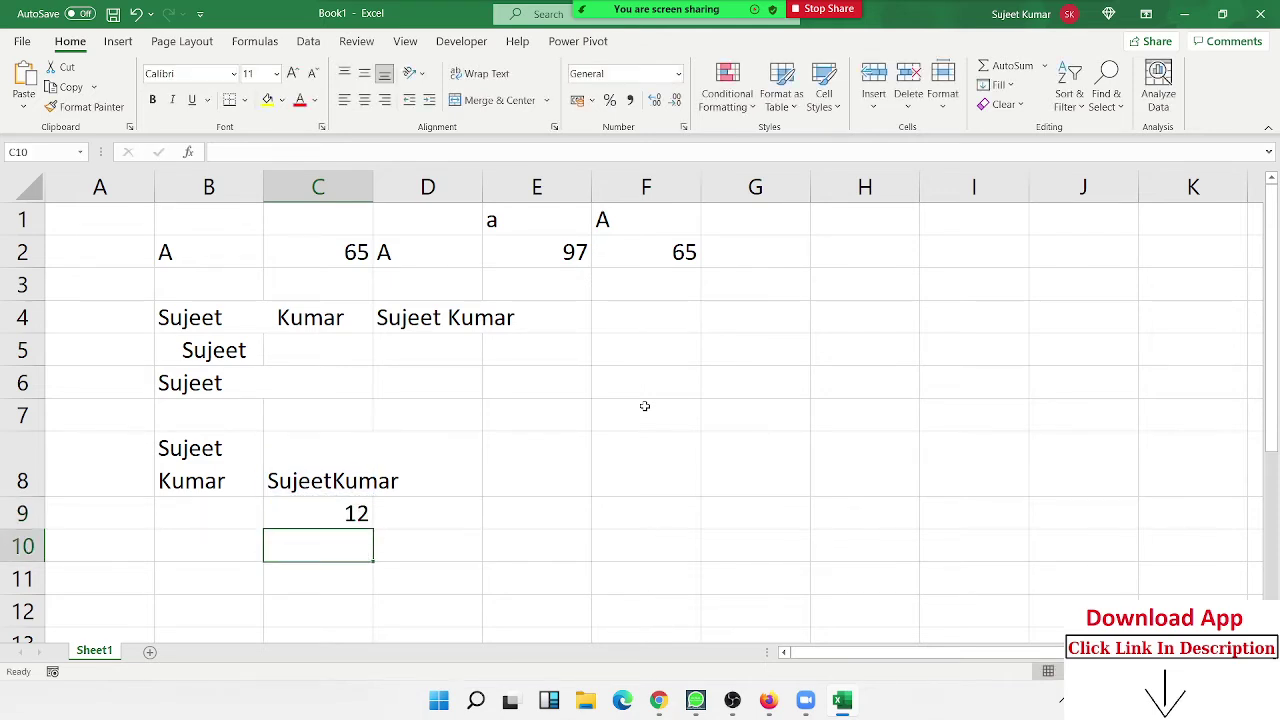
key("Up")
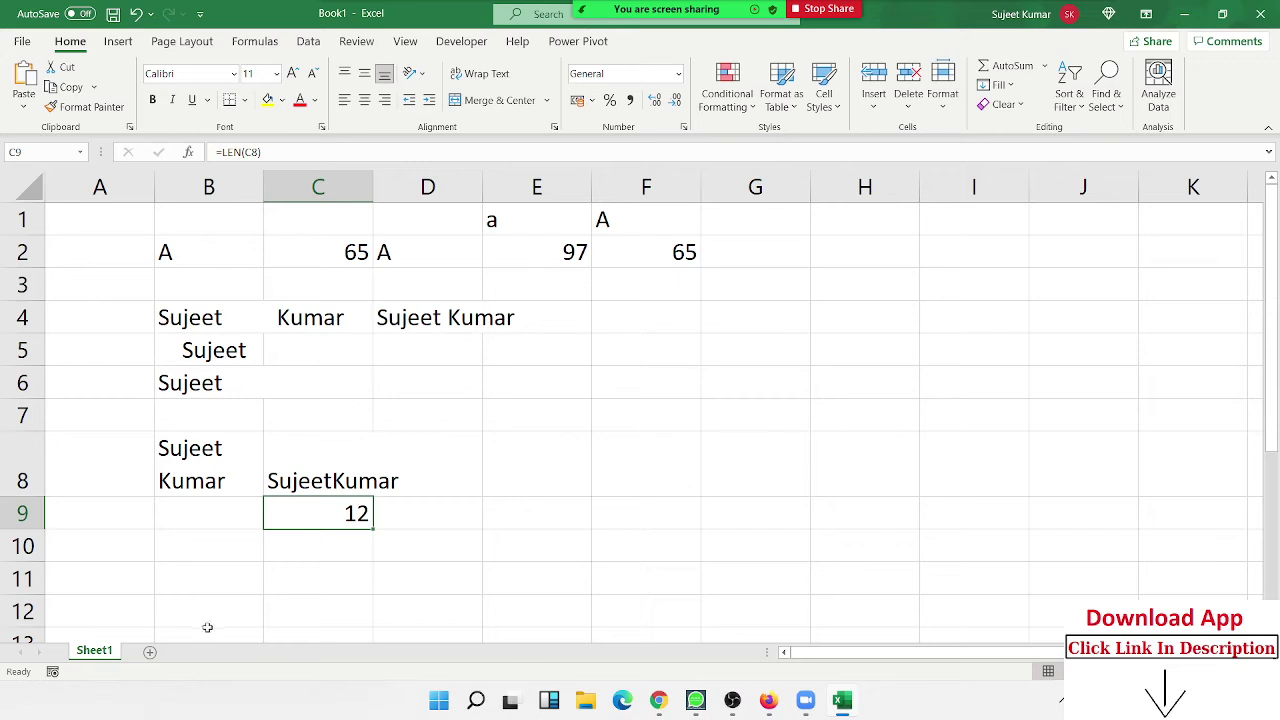
Step: Inspect the two-line name in B8 and the =TRIM(B8) formula in C8
left_click(322, 488)
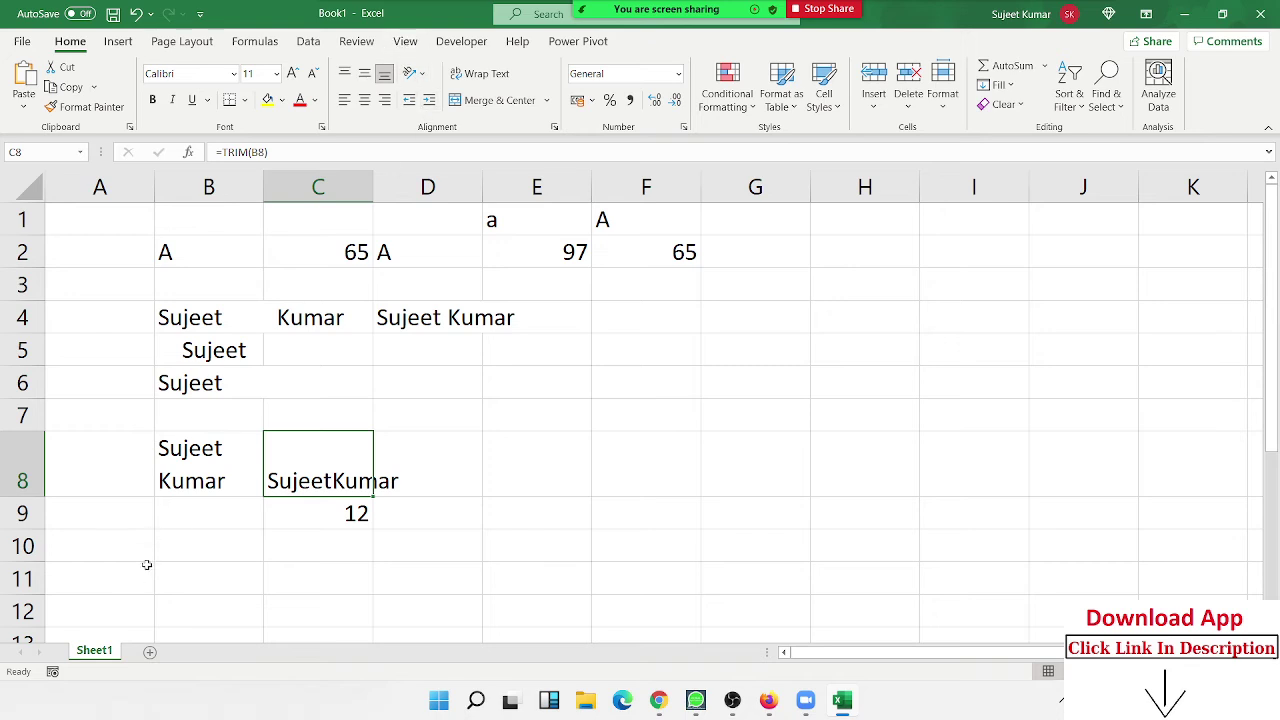
double_click(248, 465)
left_click(250, 448)
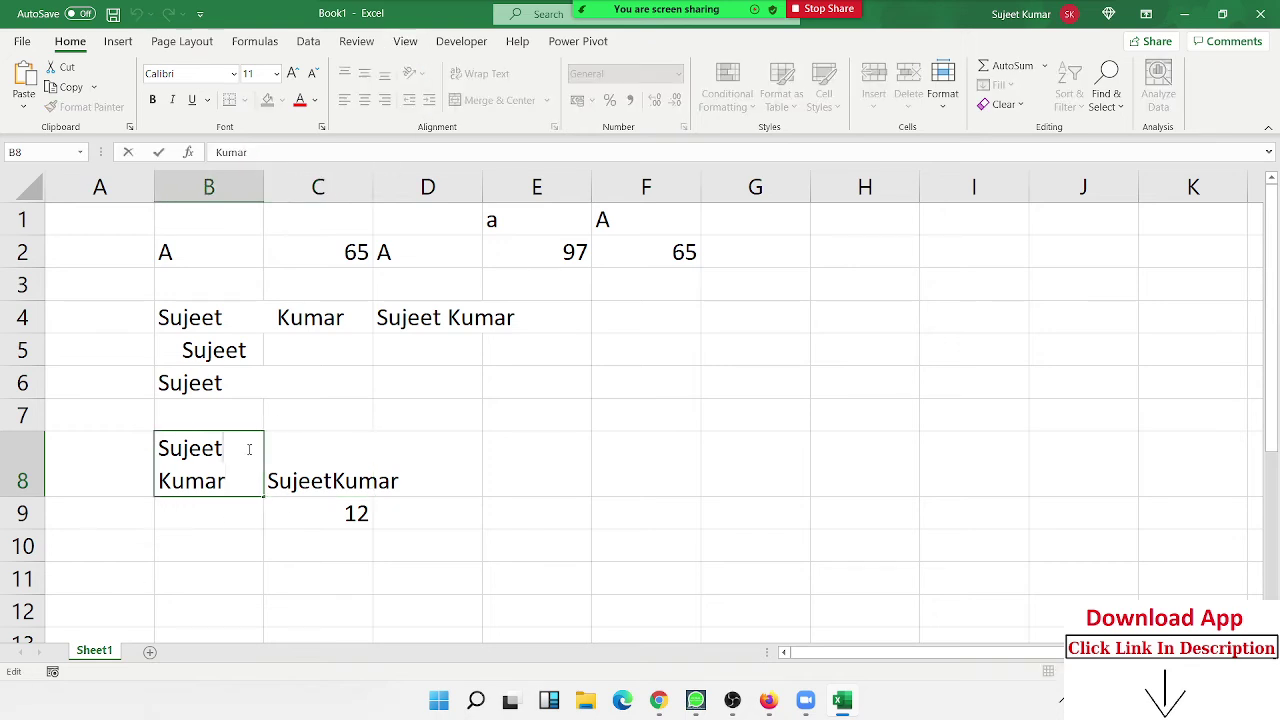
key("Escape")
left_click(358, 485)
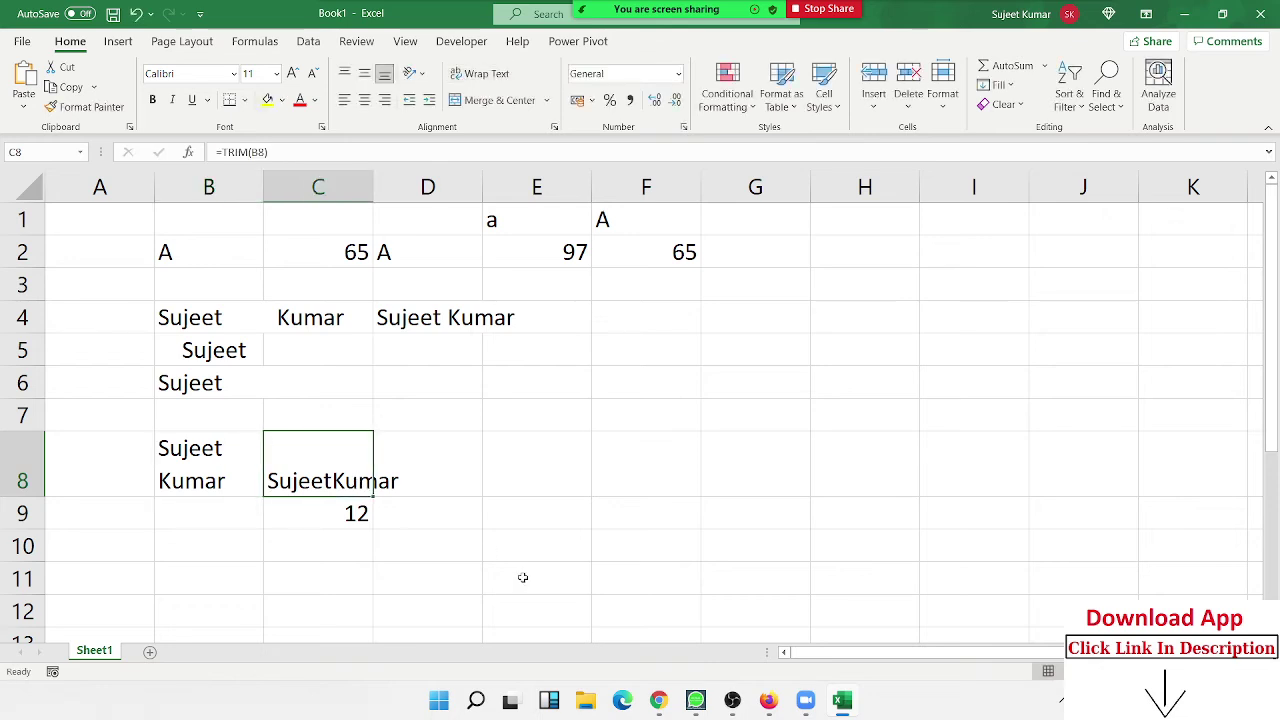
left_click(634, 477)
type("Su")
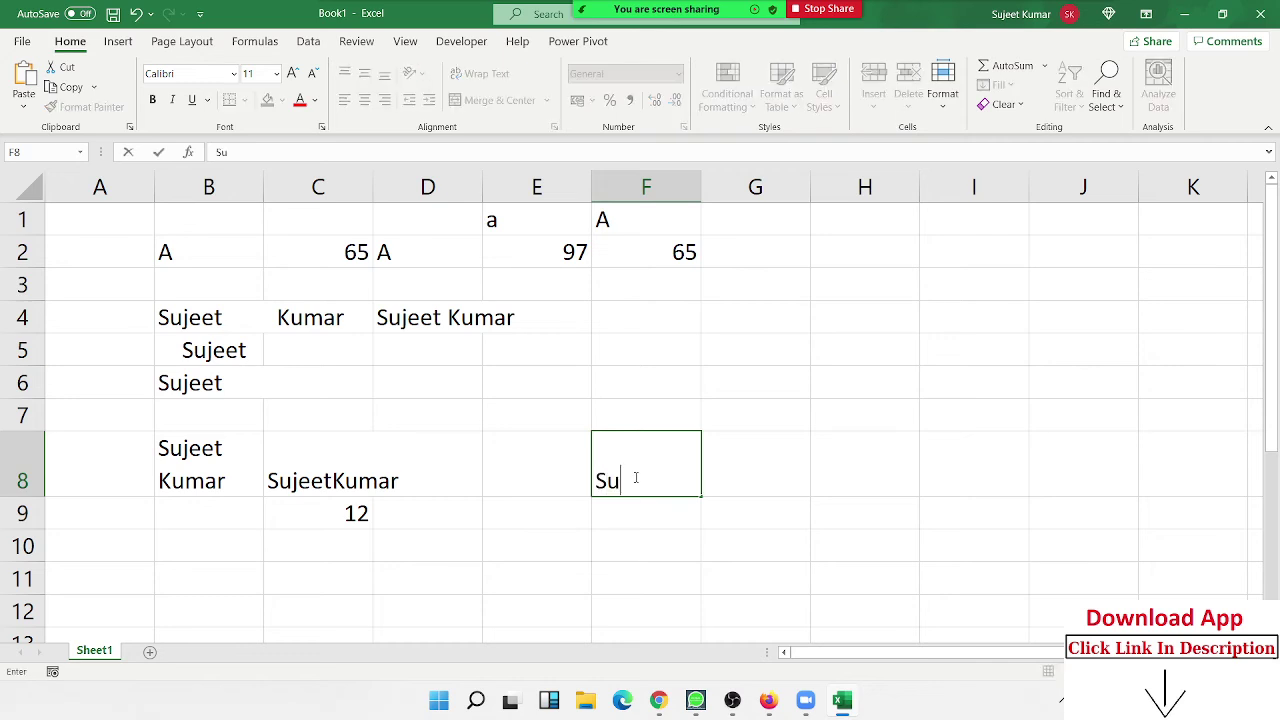
type("jeetKum")
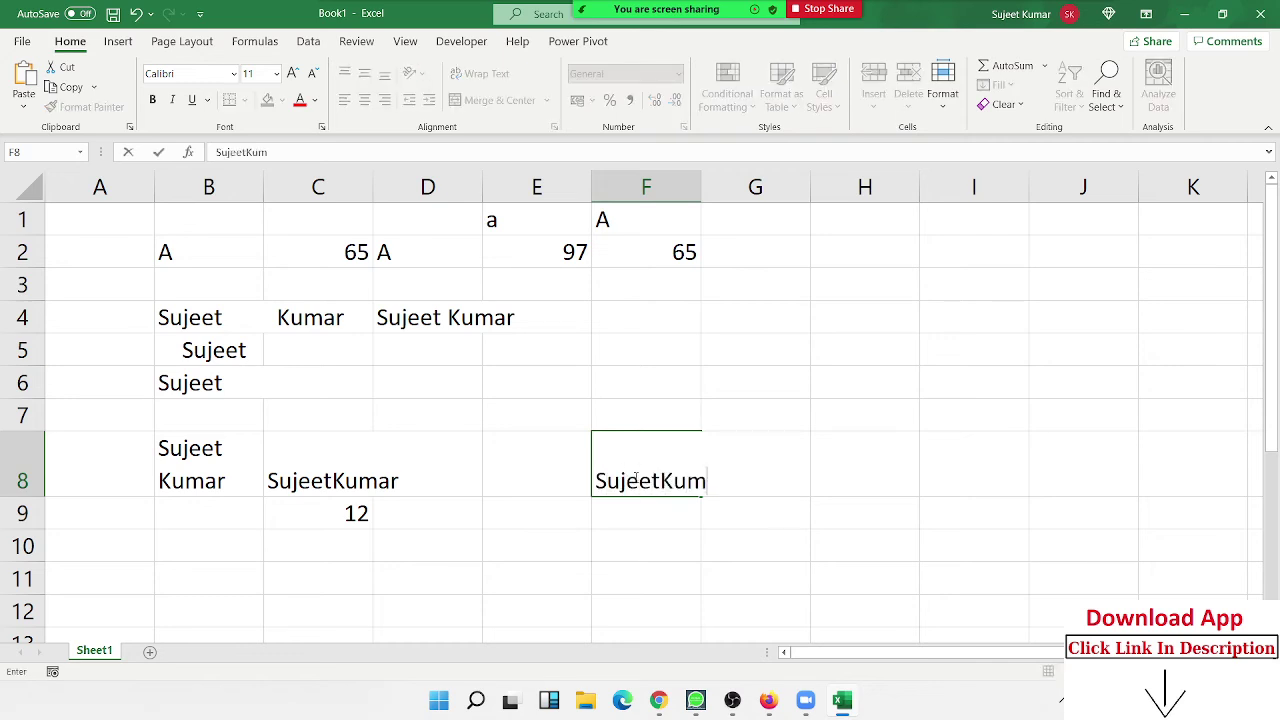
type("ar")
key("Return")
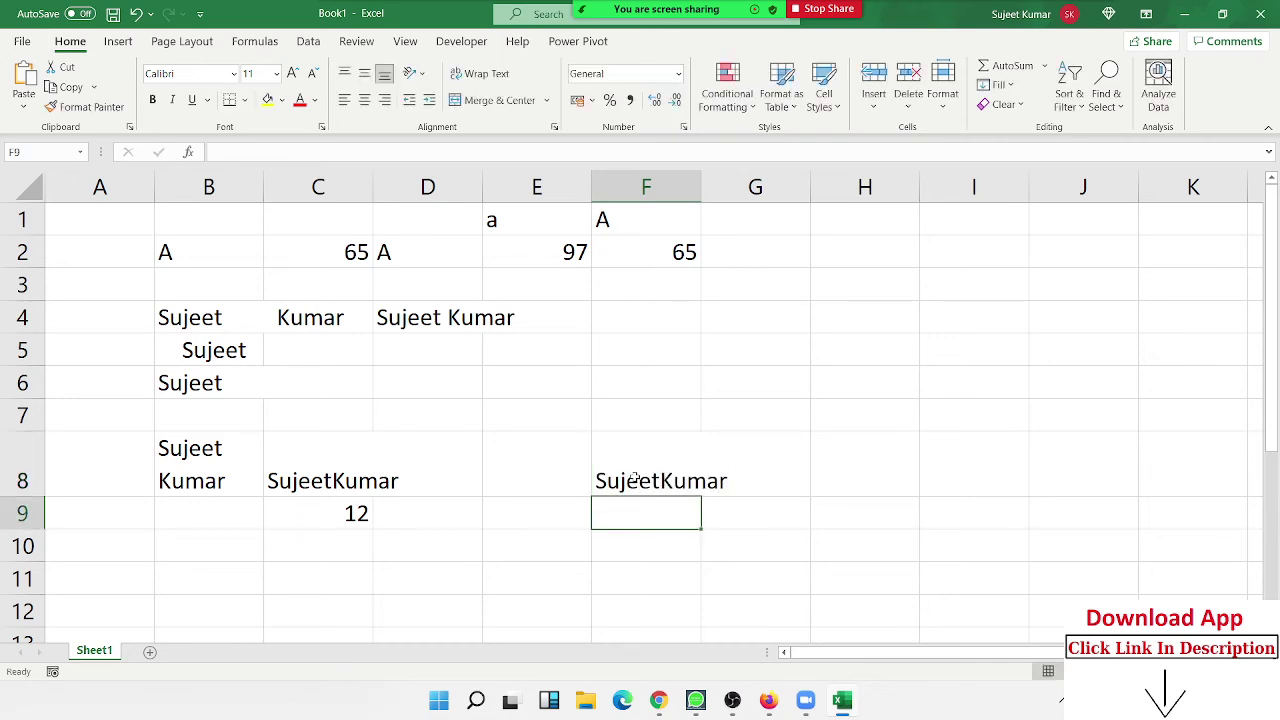
type("=le")
key("Down")
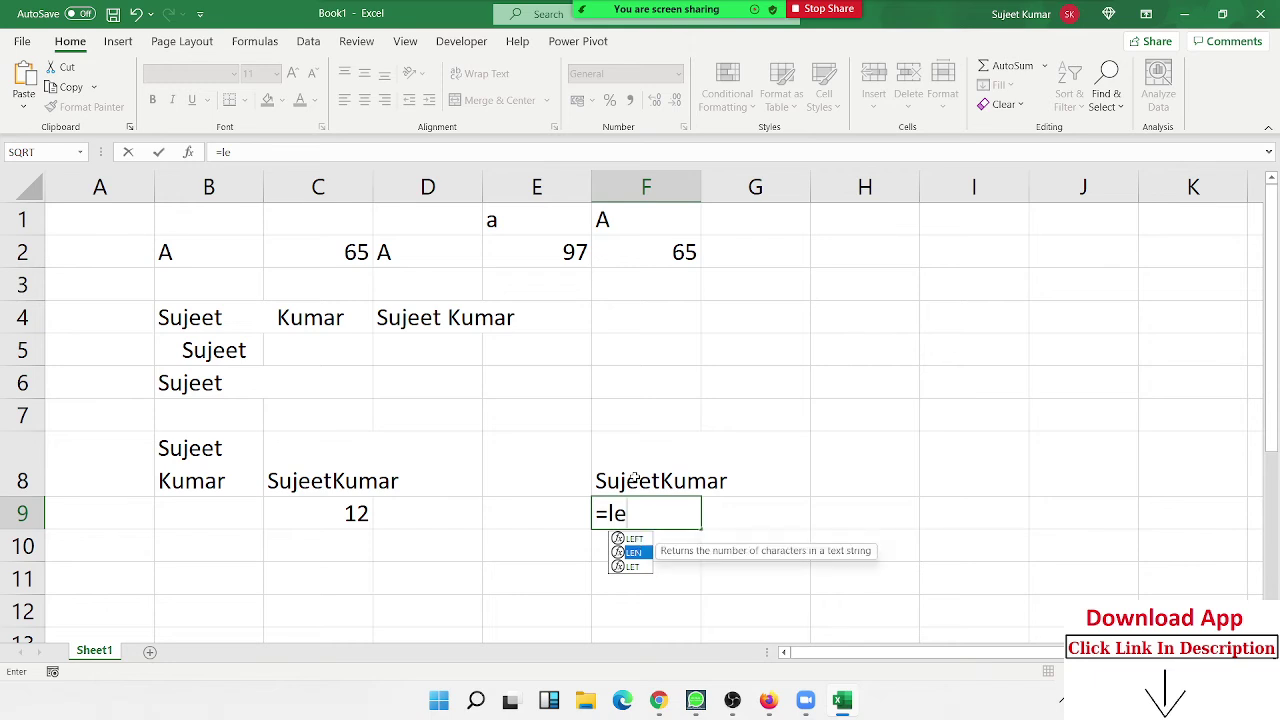
key("Tab")
left_click(634, 478)
key("Return")
key("Left")
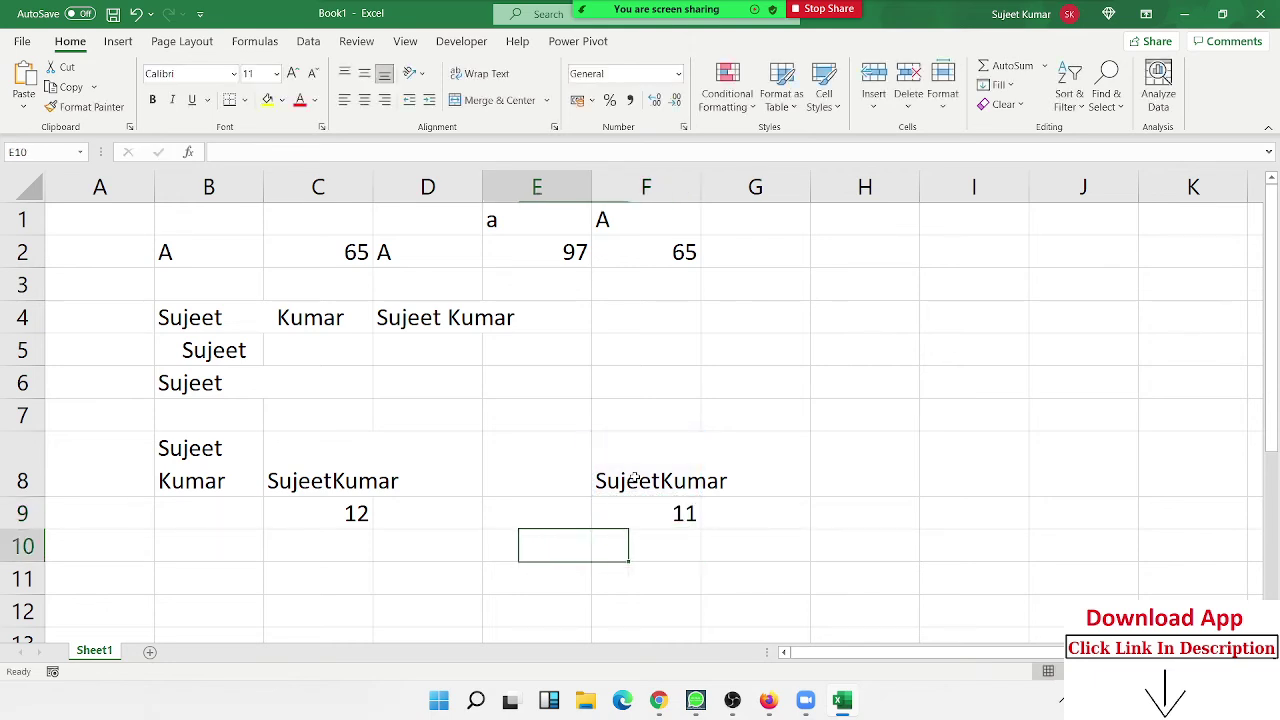
Step: Enter =C8=F8 in E10, comparing the TRIM result with the typed text and returning FALSE
type("=")
key("Up")
key("Up")
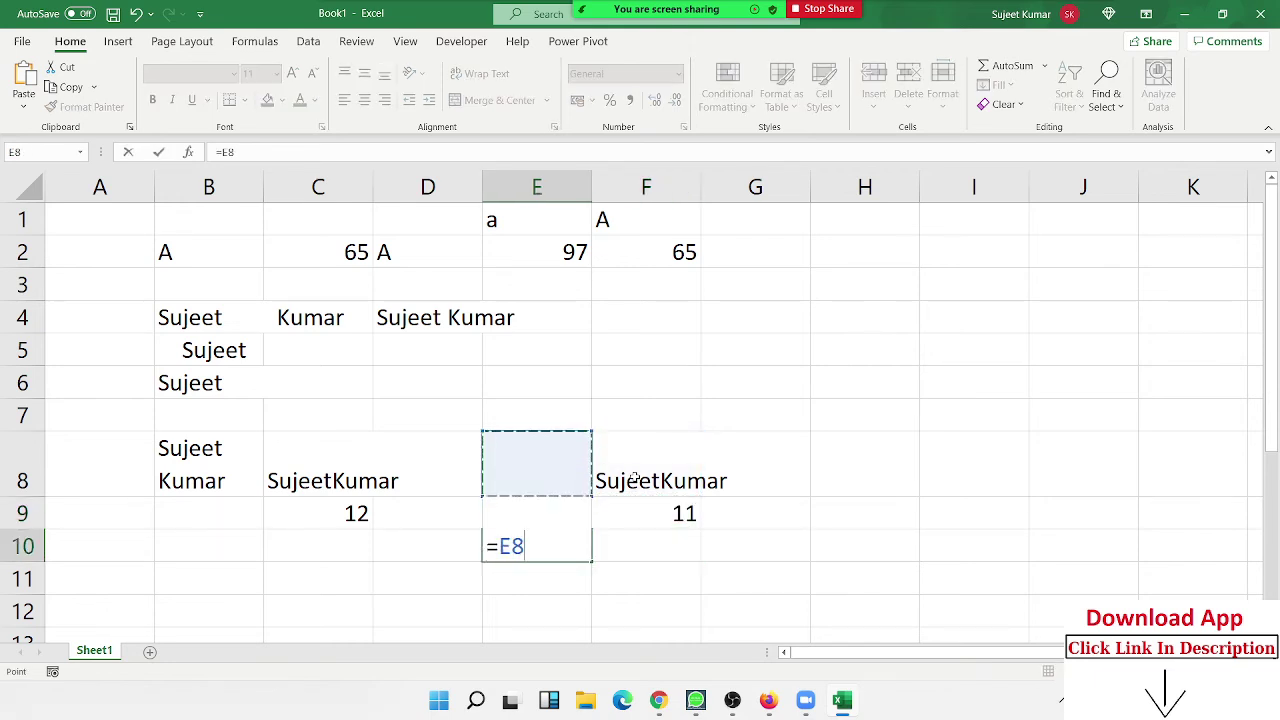
key("Left")
key("Left")
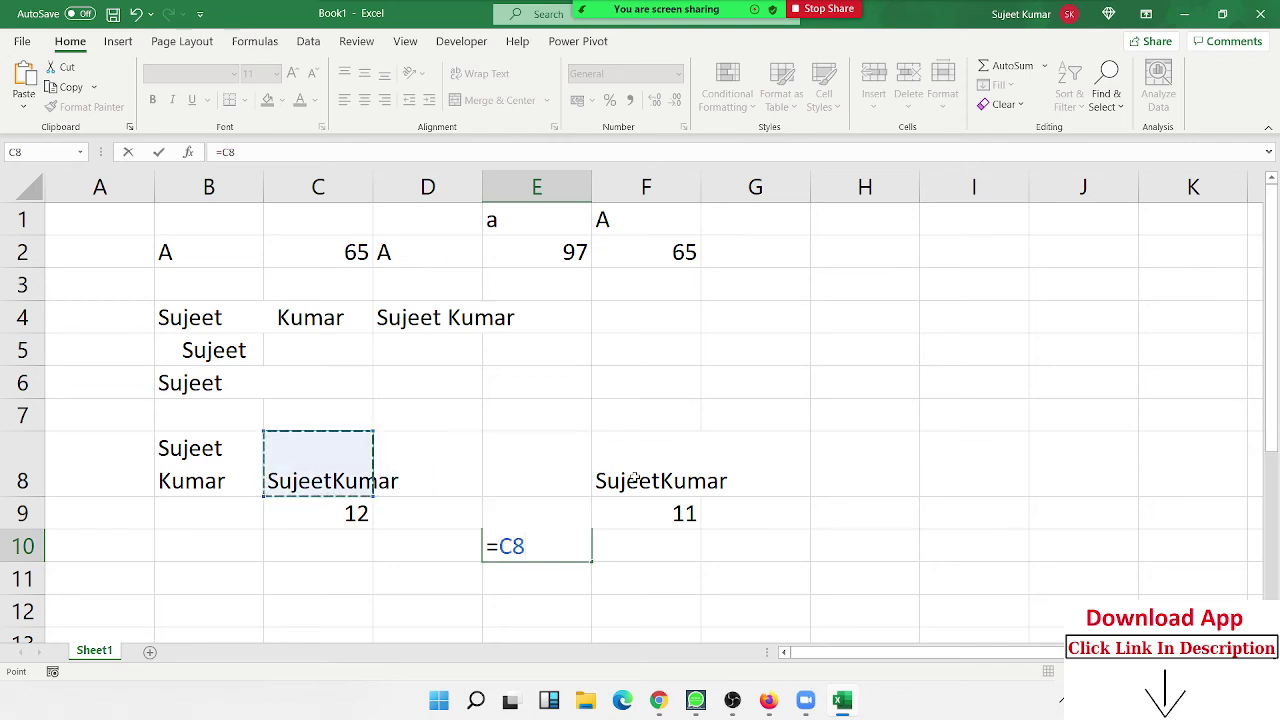
type("=")
key("Right")
key("Up")
key("Up")
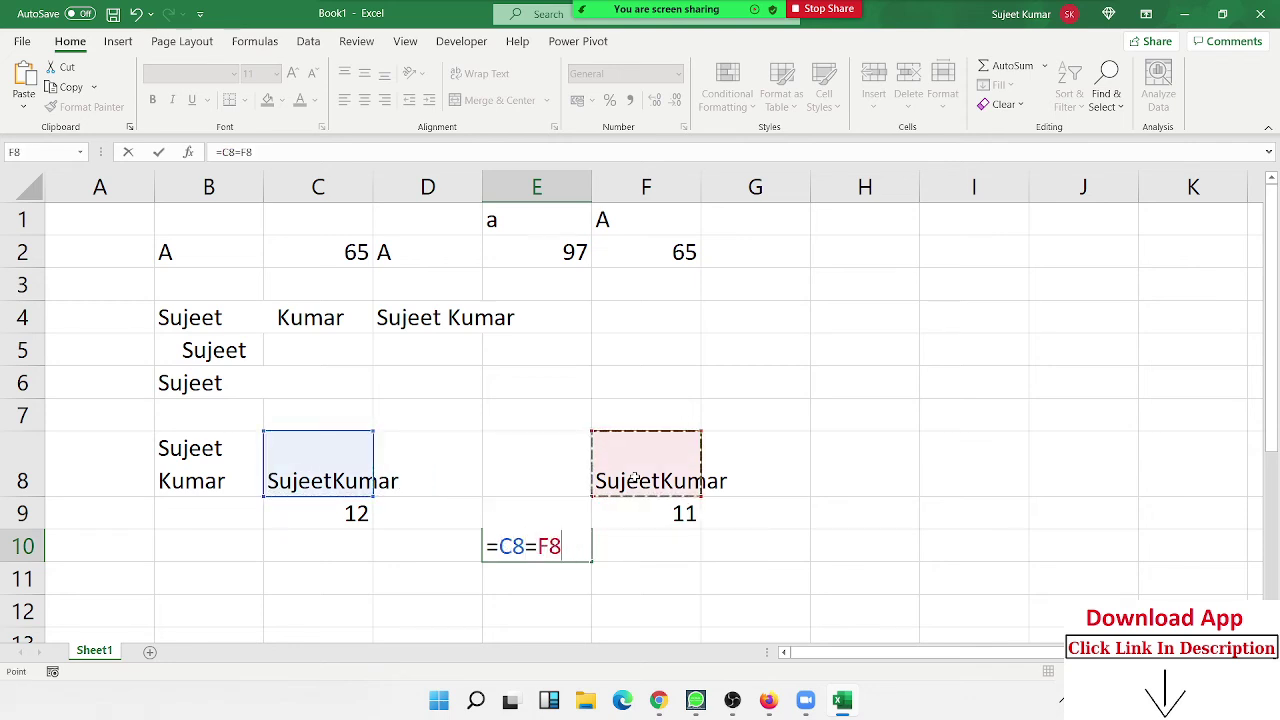
key("Return")
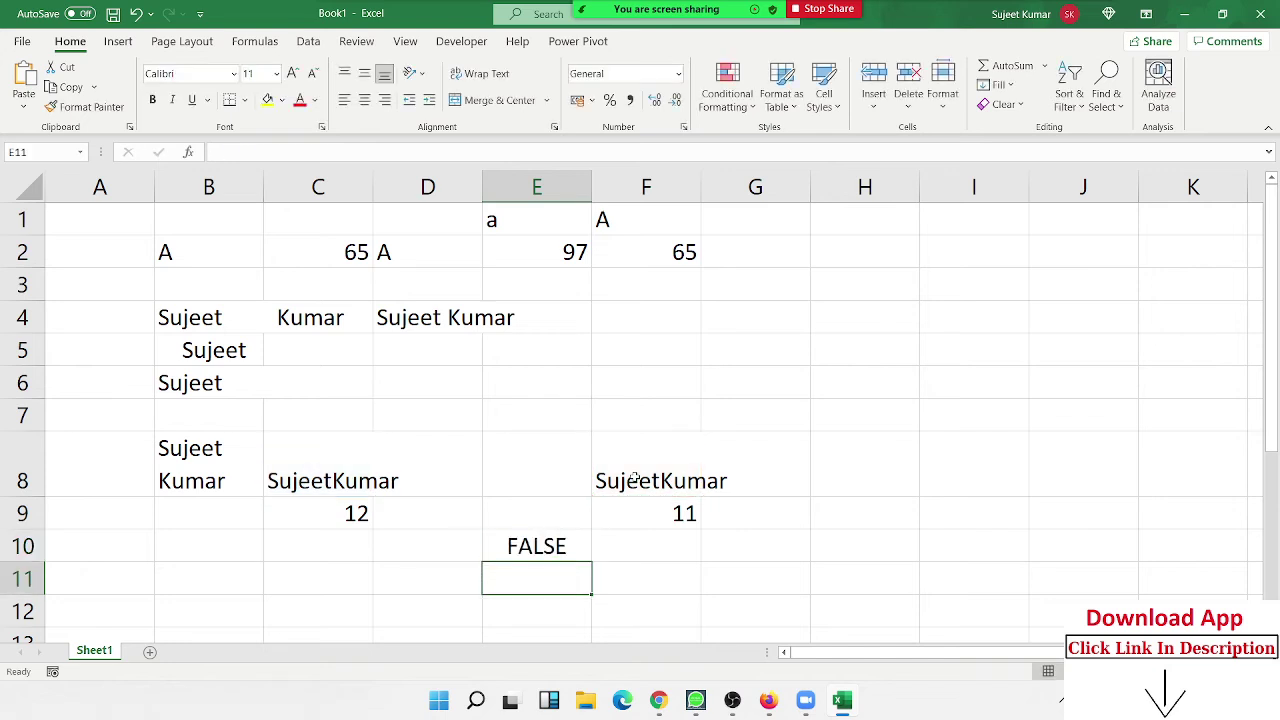
key("Up")
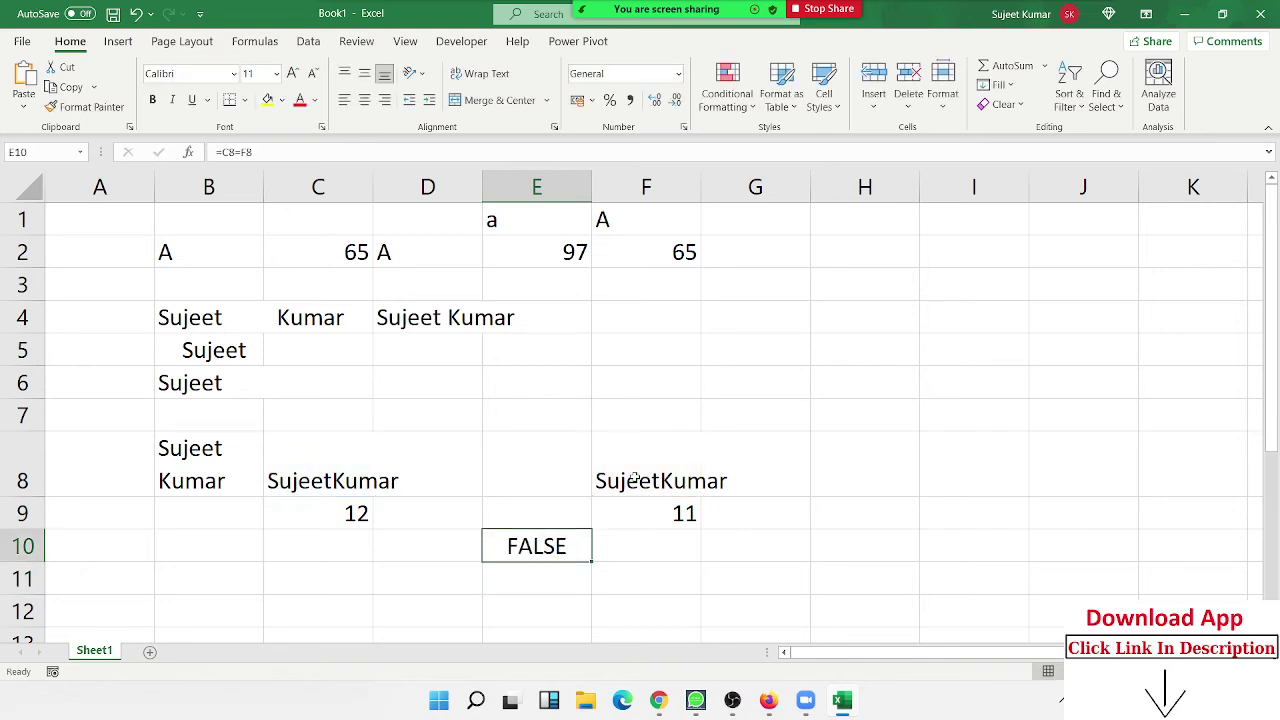
left_click(347, 494)
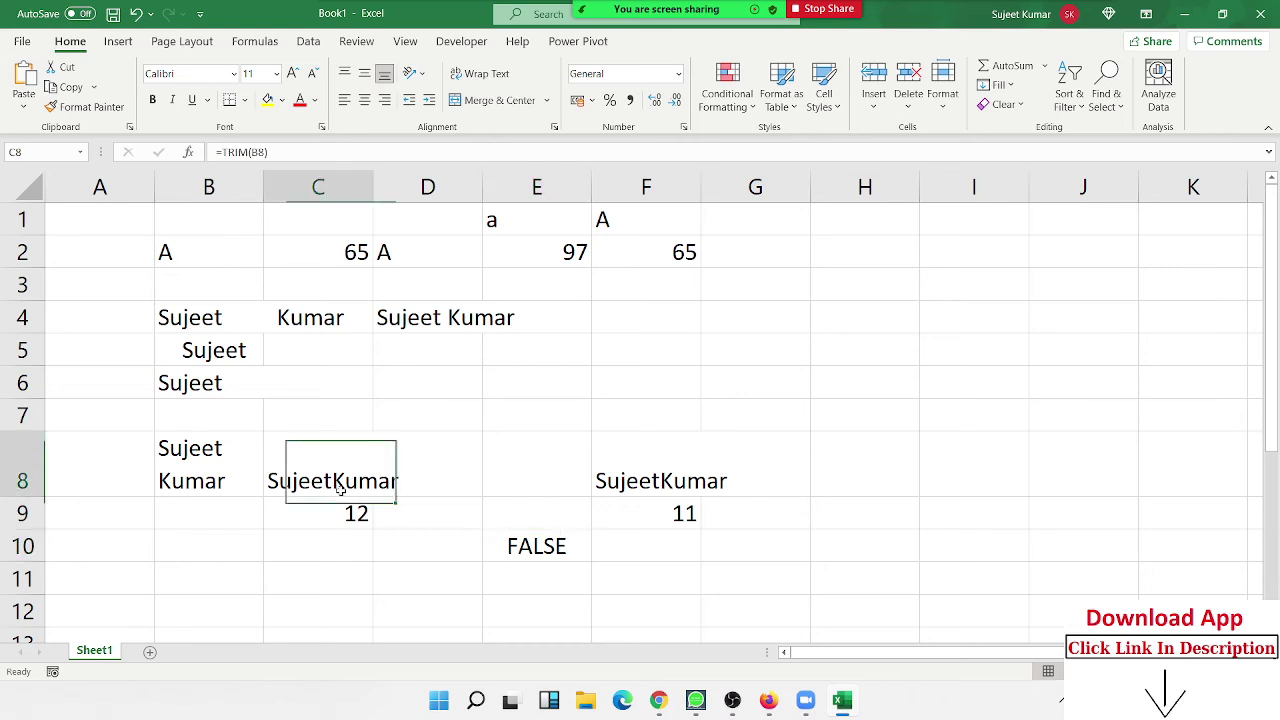
mouse_move(571, 457)
left_mouse_down()
mouse_move(691, 569)
mouse_move(709, 569)
left_mouse_up()
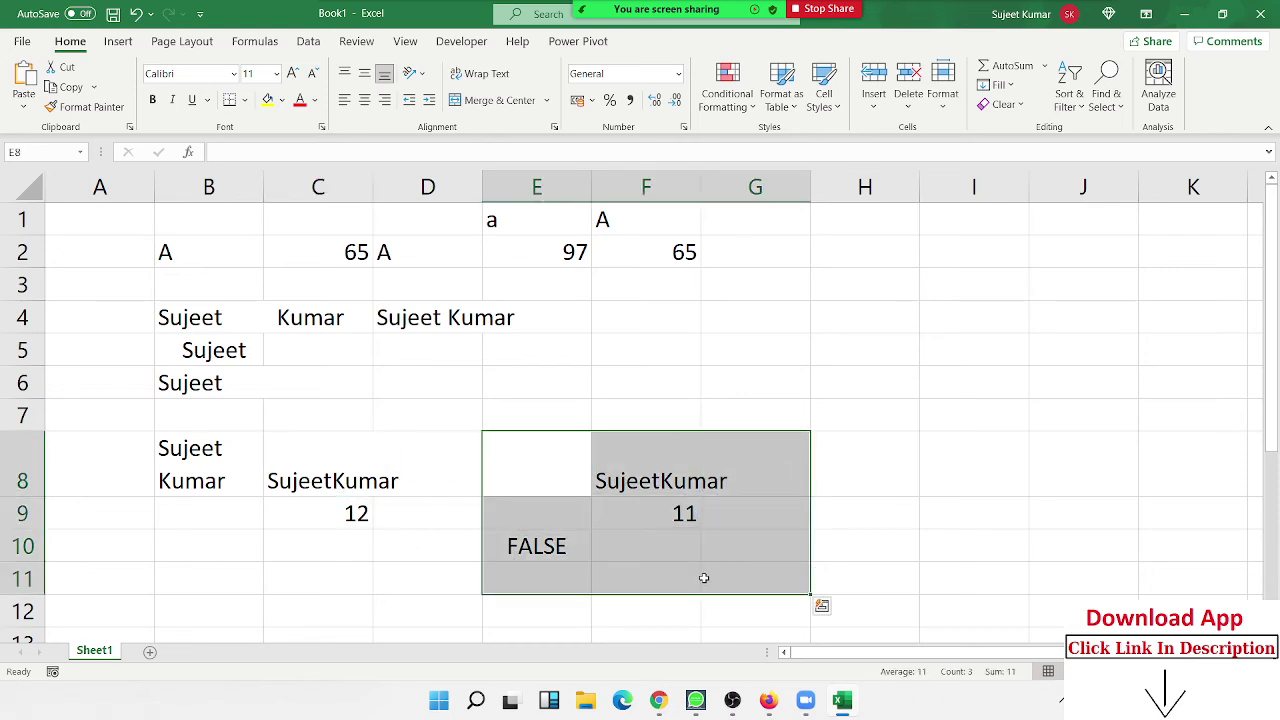
key("Delete")
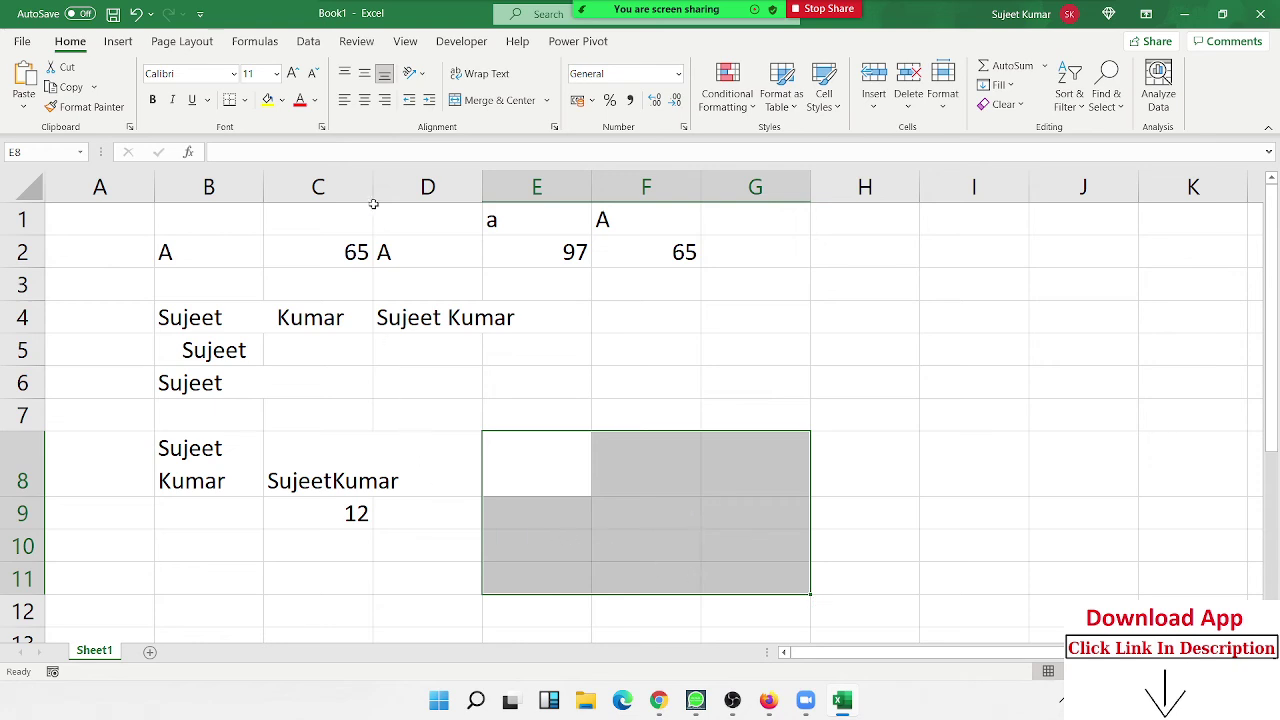
double_click(373, 193)
left_click(454, 483)
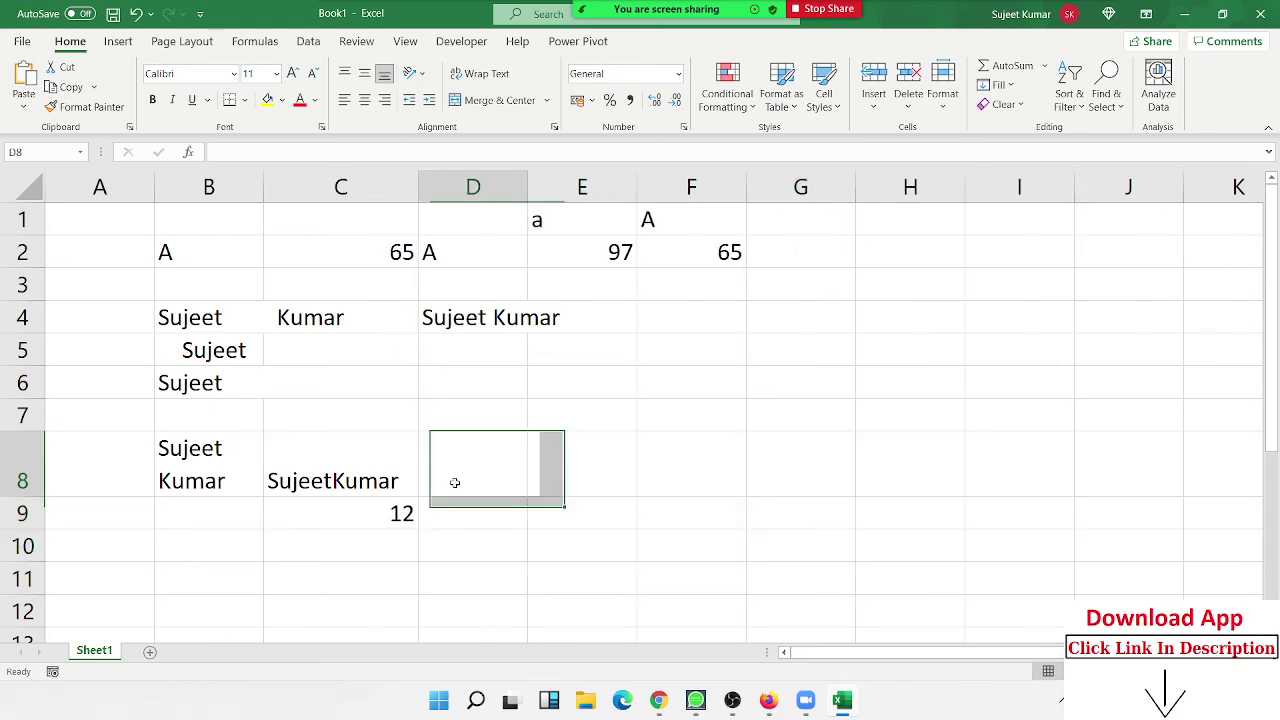
Step: Enter =CLEAN(C8) in D8 to strip the line break from the TRIM result
type("=cl")
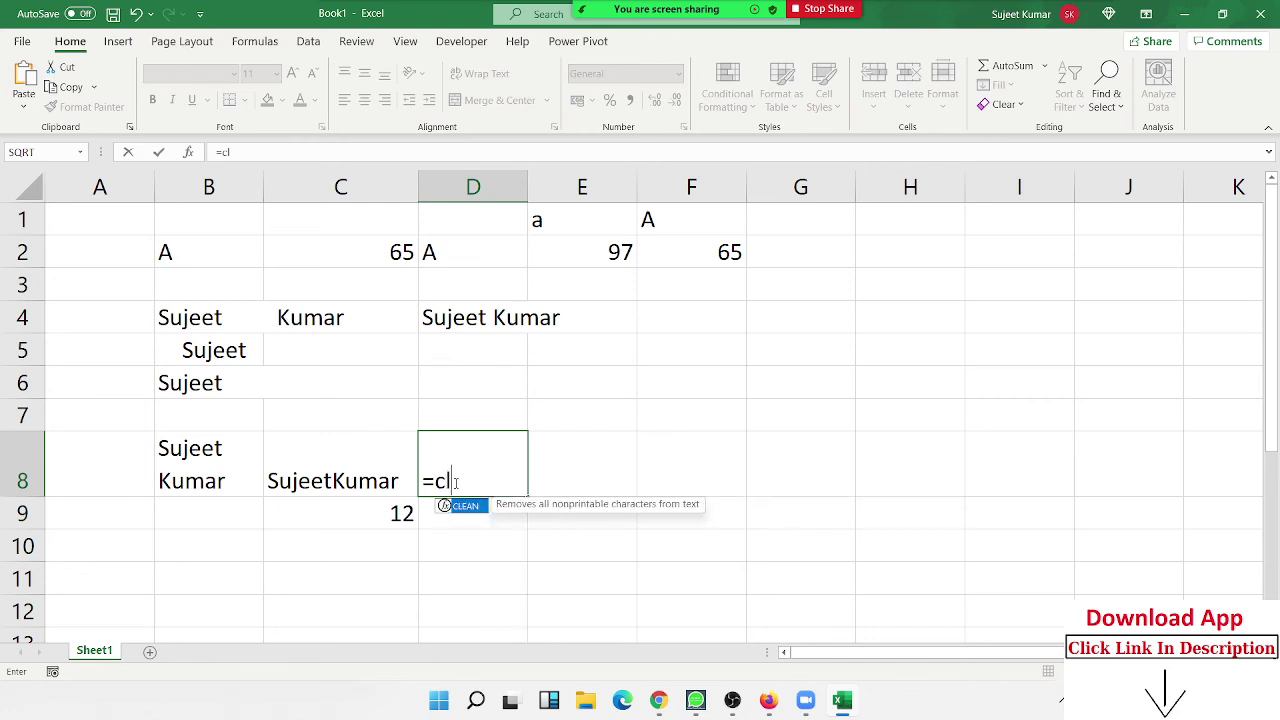
key("Tab")
key("Left")
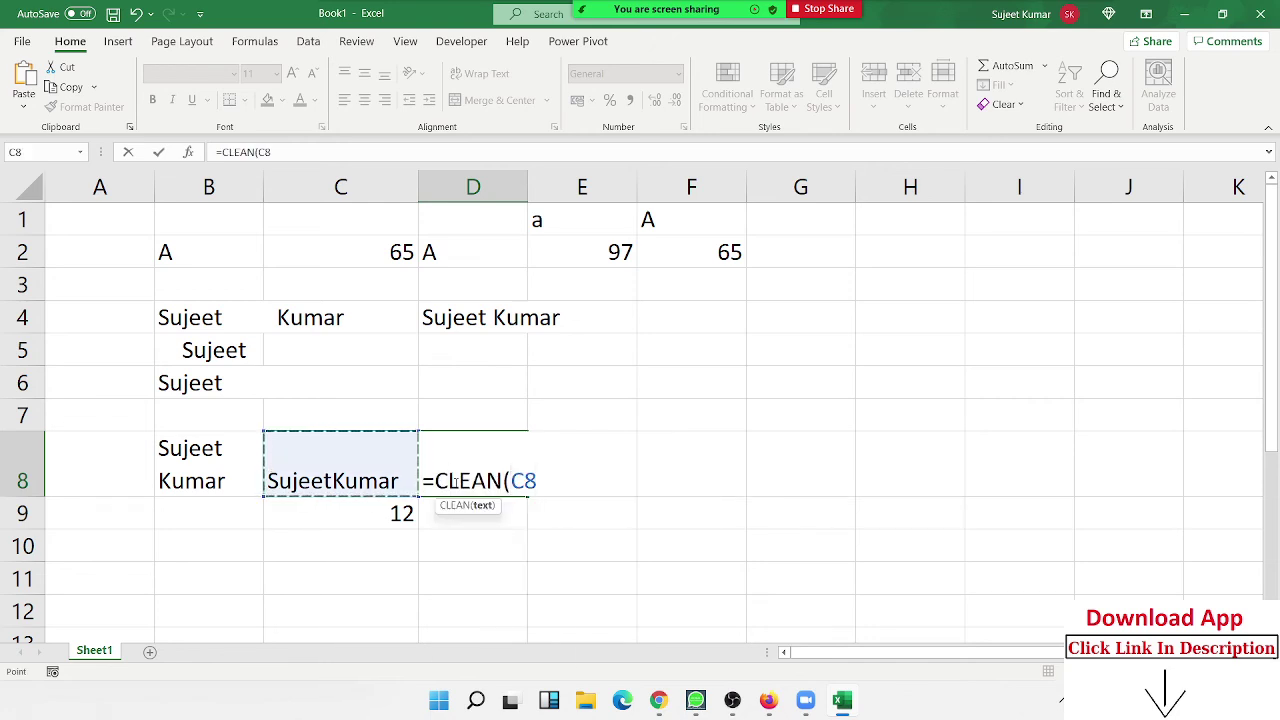
key("Return")
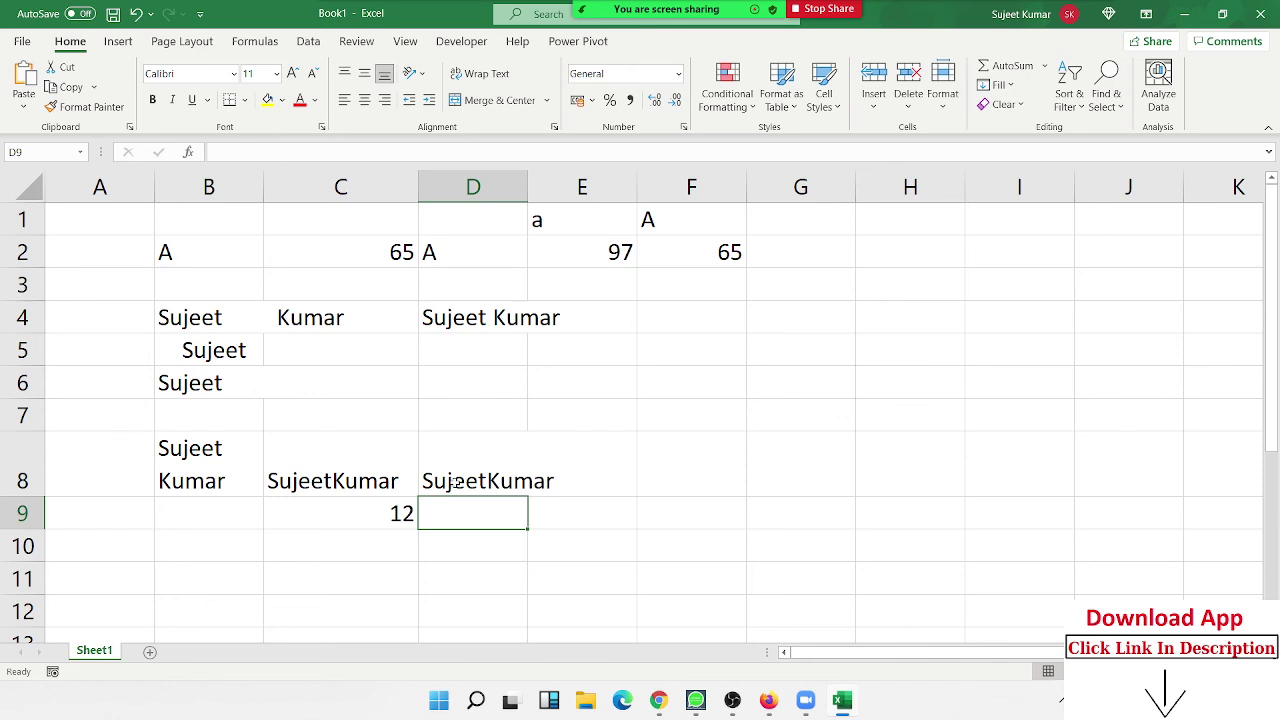
left_click(455, 482)
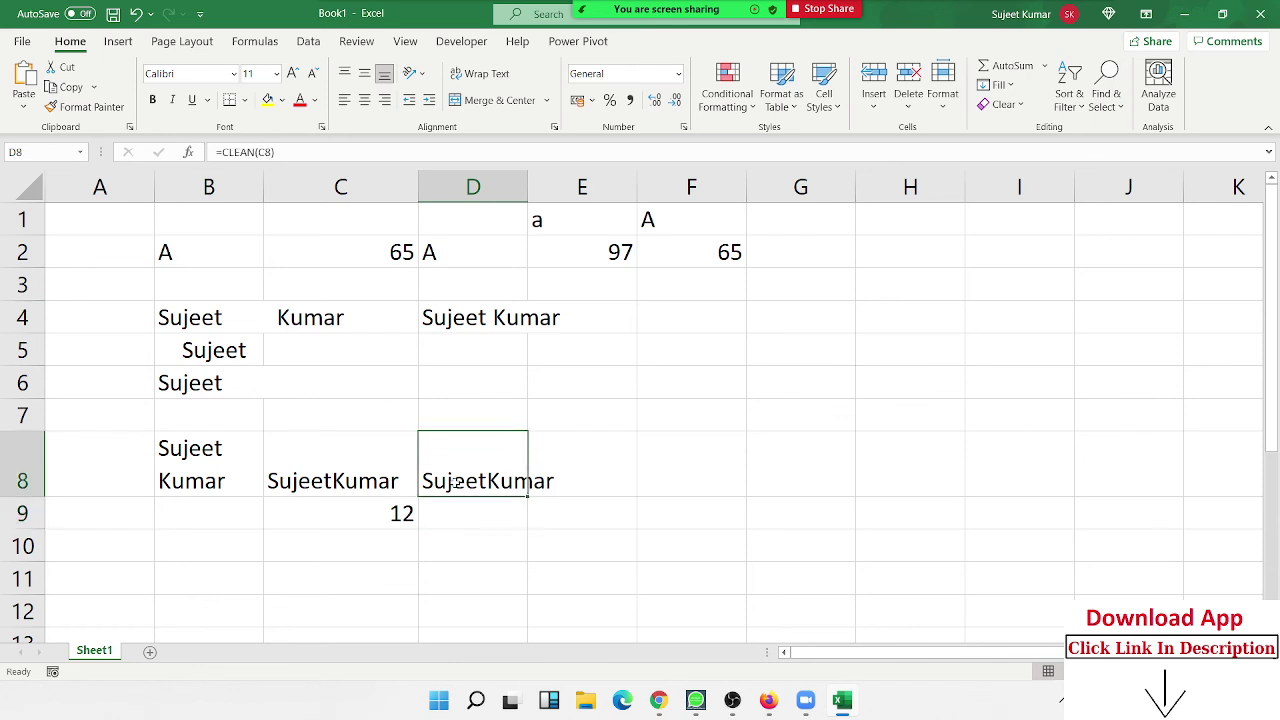
Step: Replace a mistaken CLEAN formula in D9 with =LEN(D8), which returns 11
key("Down")
type("=c")
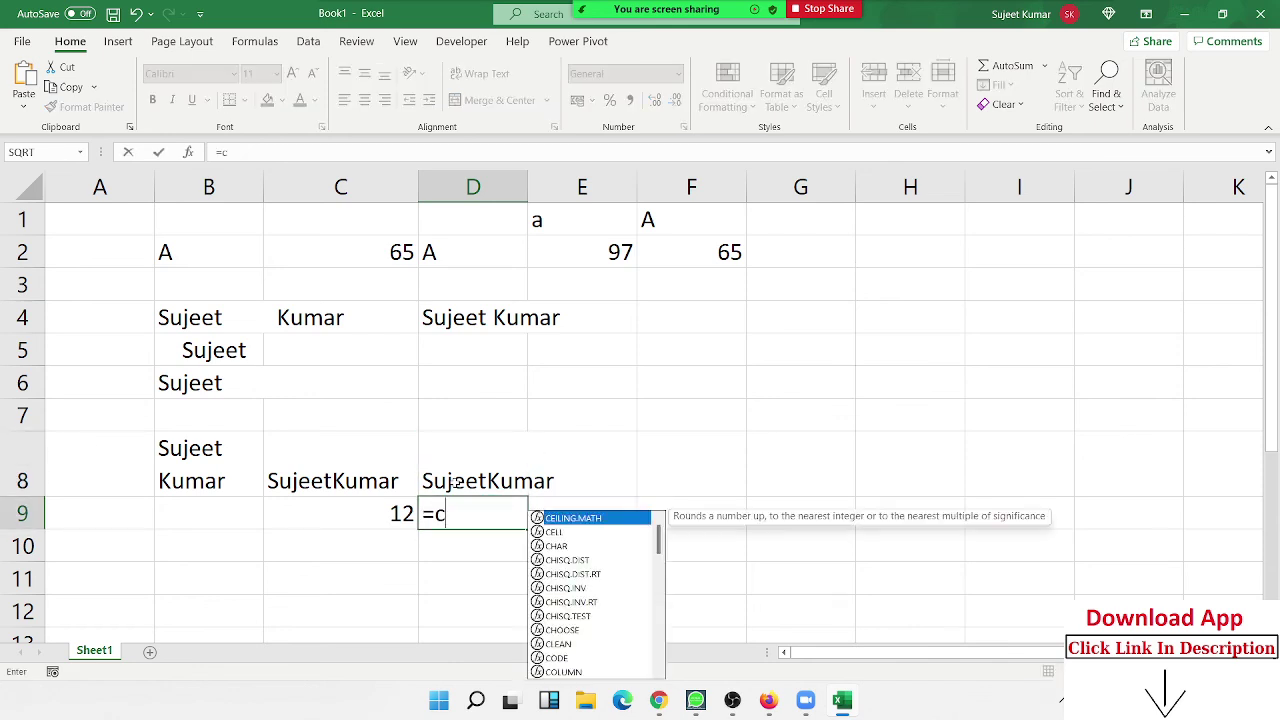
type("l")
key("Tab")
left_click(455, 482)
key("Return")
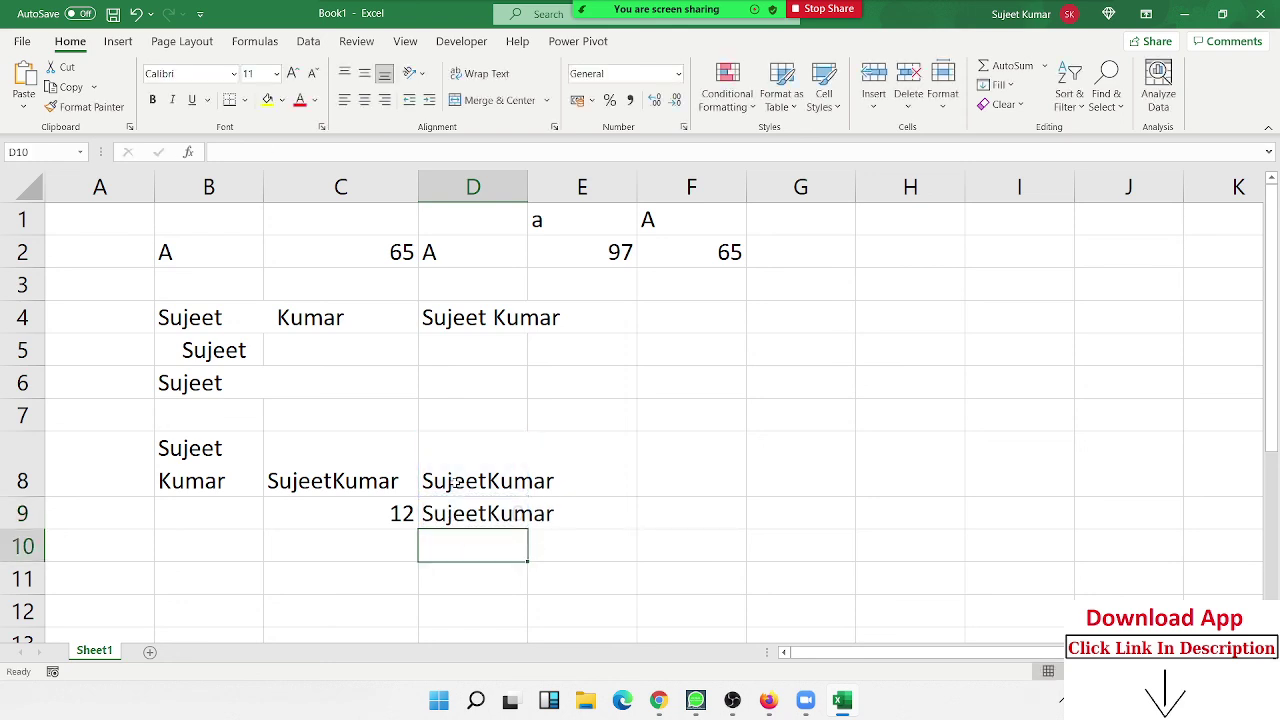
key("Up")
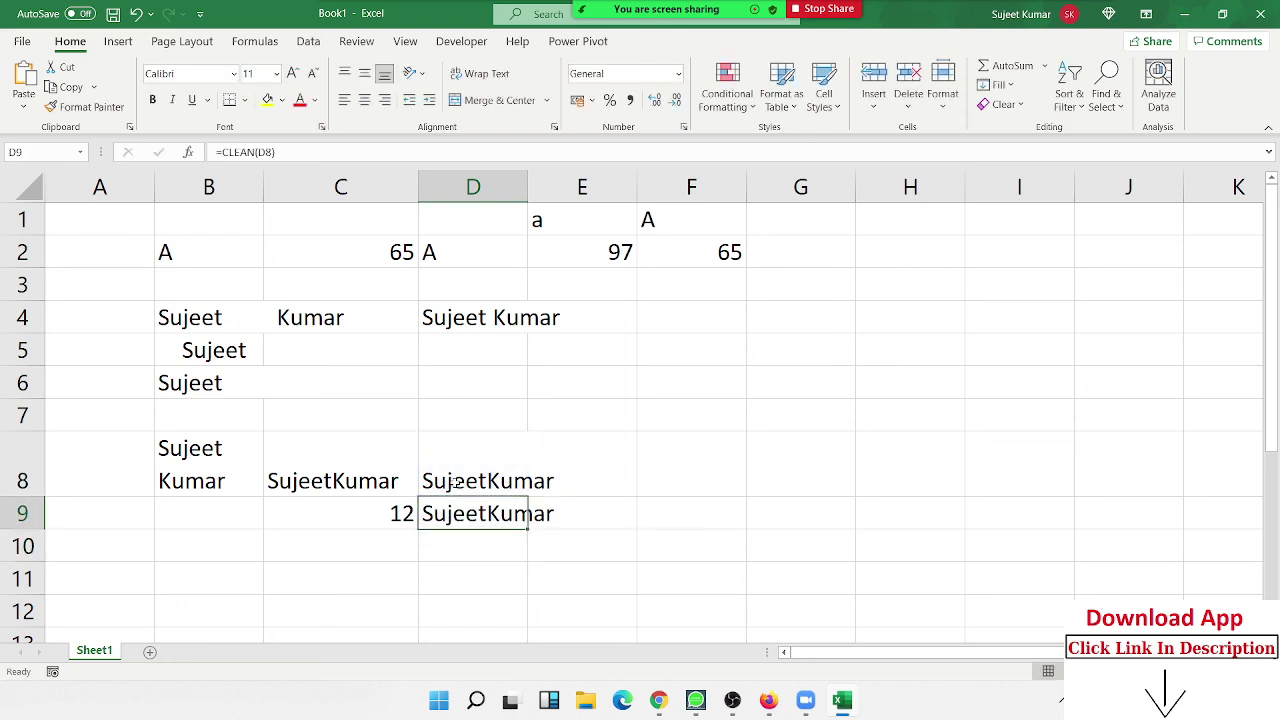
key("Delete")
type("=")
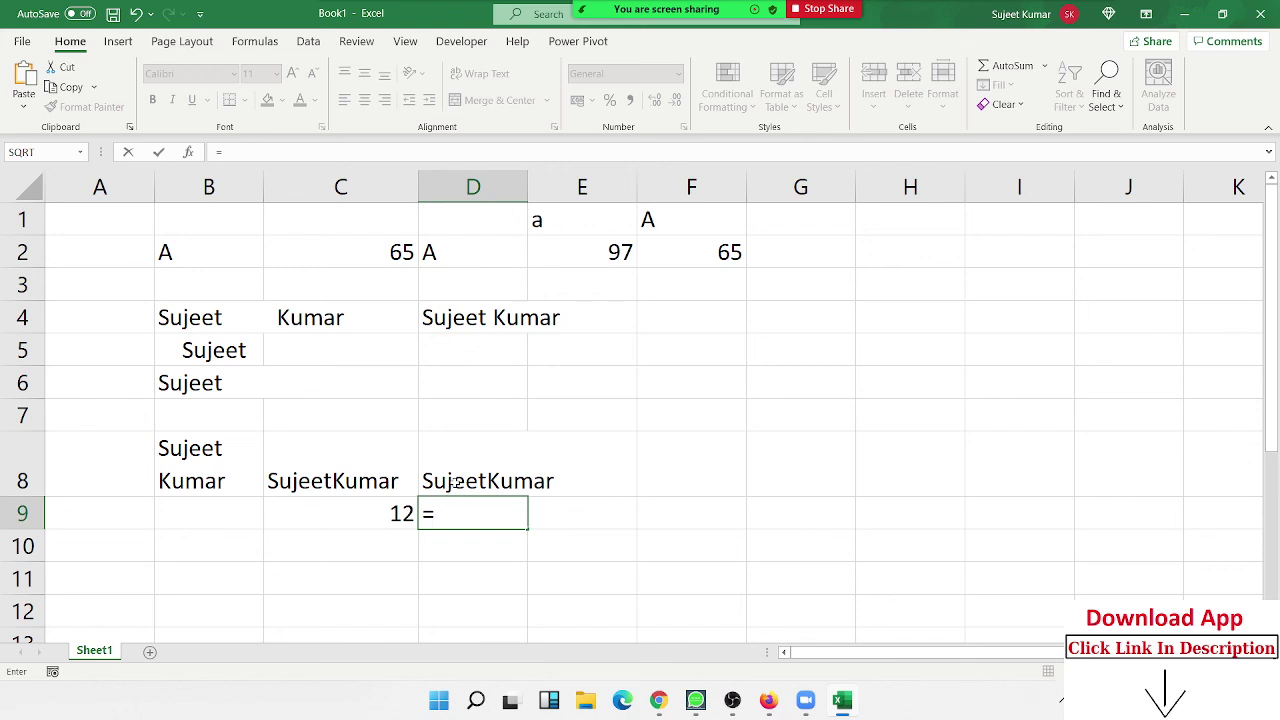
type("le")
key("Down")
key("Tab")
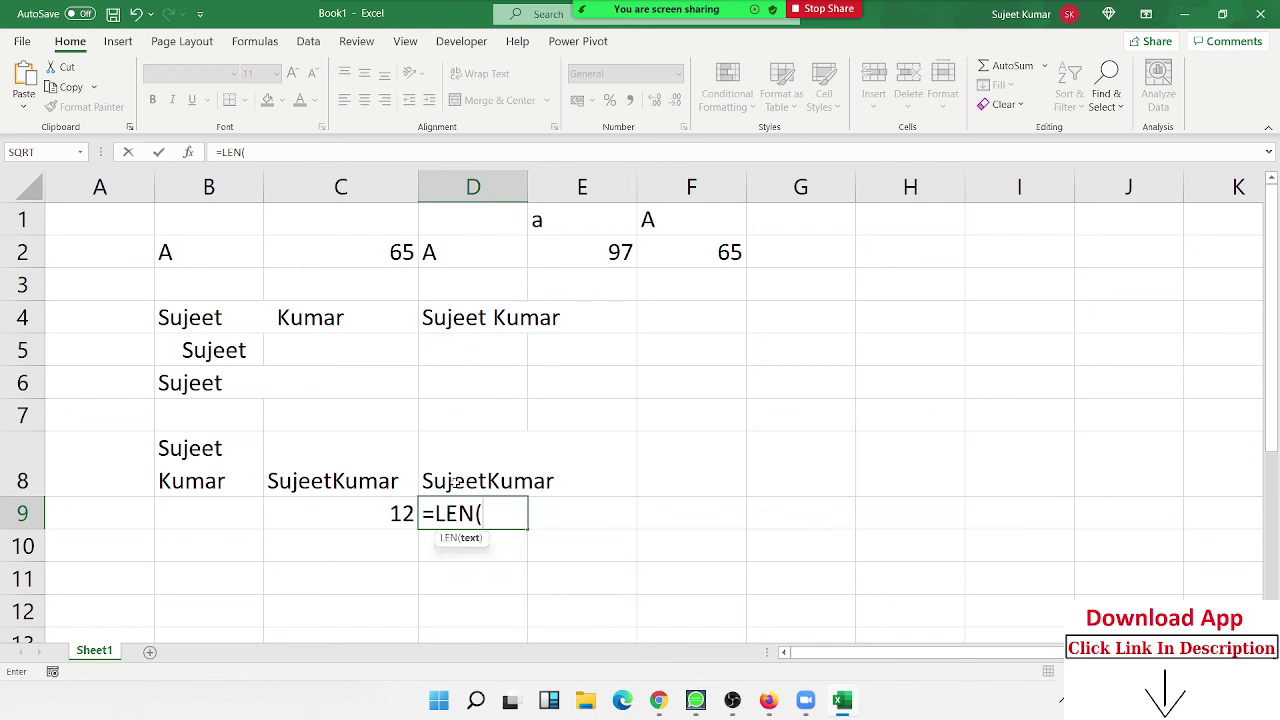
left_click(453, 482)
key("Return")
key("Up")
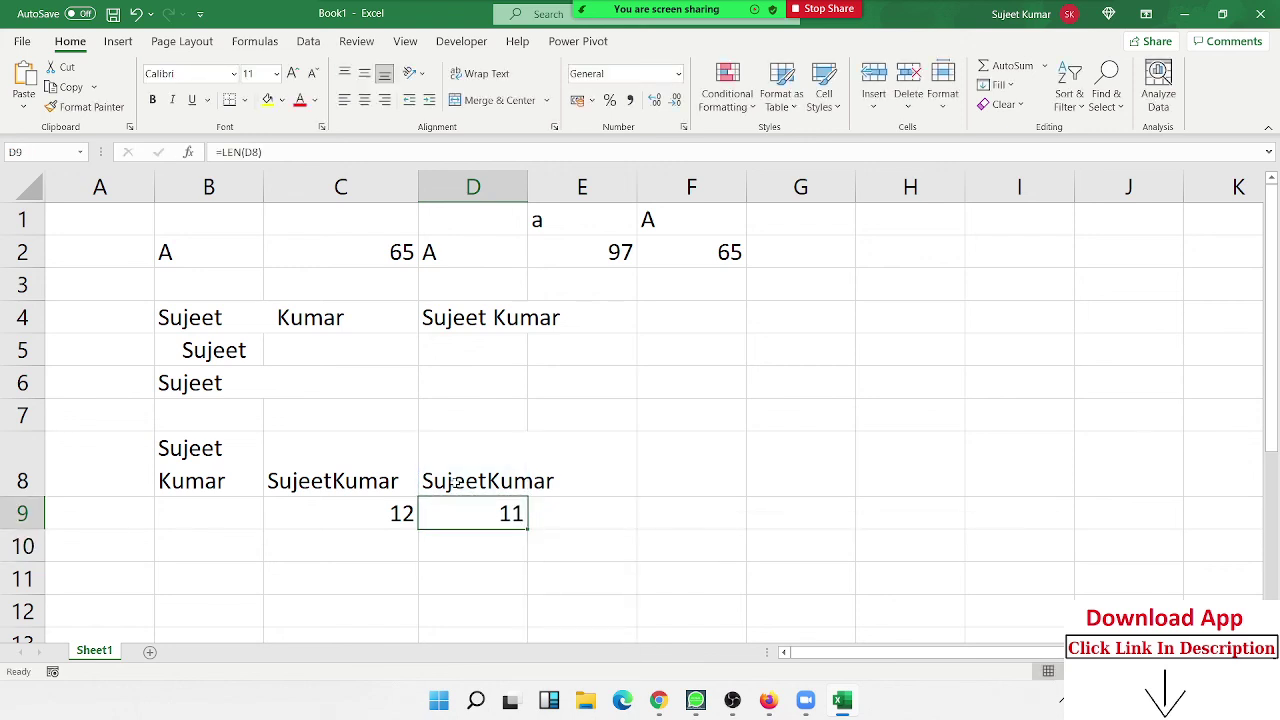
Step: Begin typing Sujeet in G8 for a typed-text comparison
key("Right")
key("Right")
key("Right")
key("Up")
type("Suj")
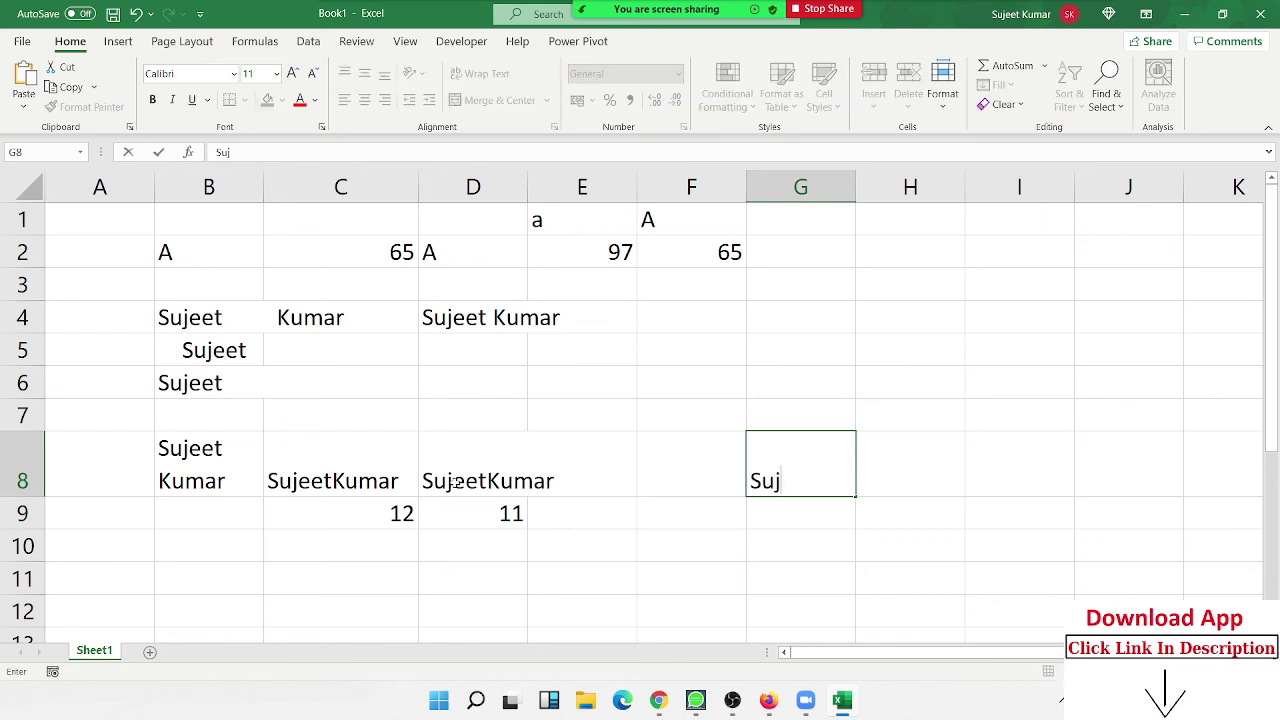
type("eetKu")
Step: Finish typing the name in G8 and enter =D8=G8 in G9, which returns TRUE
type("ma")
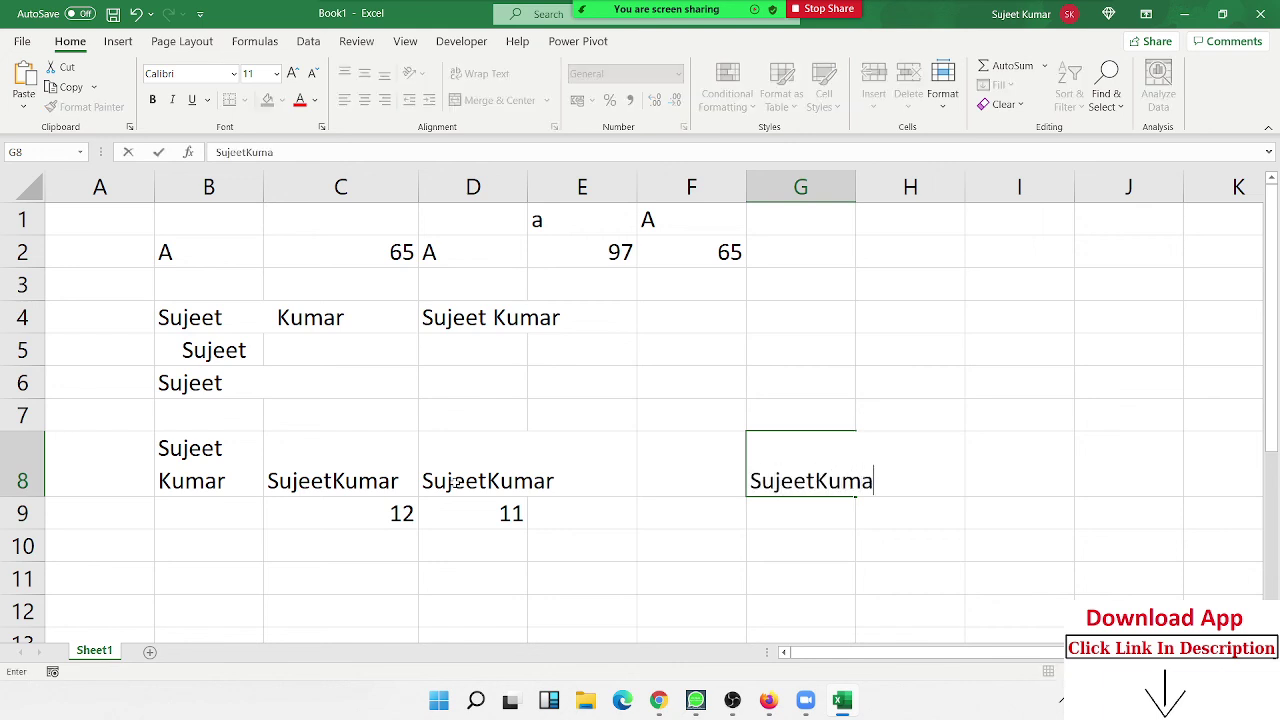
type("r")
key("Return")
type("=")
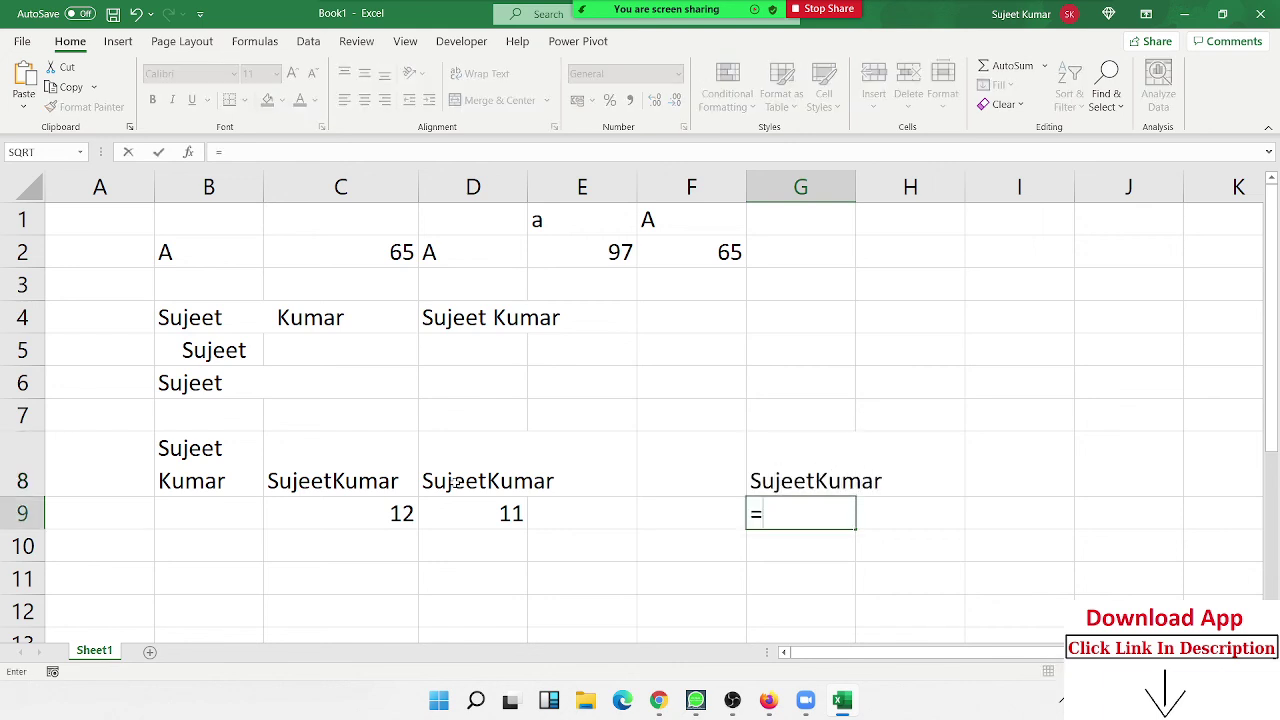
key("Left")
key("Left")
key("Left")
key("Up")
type("=")
key("Up")
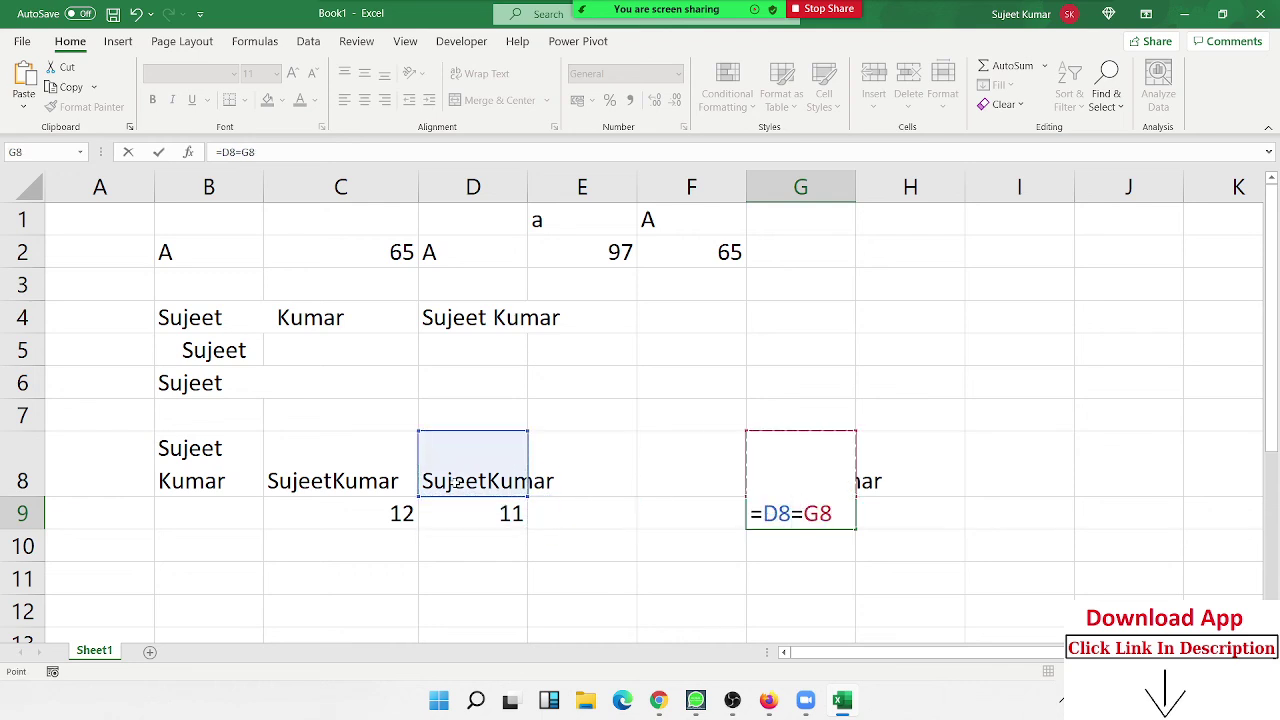
key("Return")
key("Up")
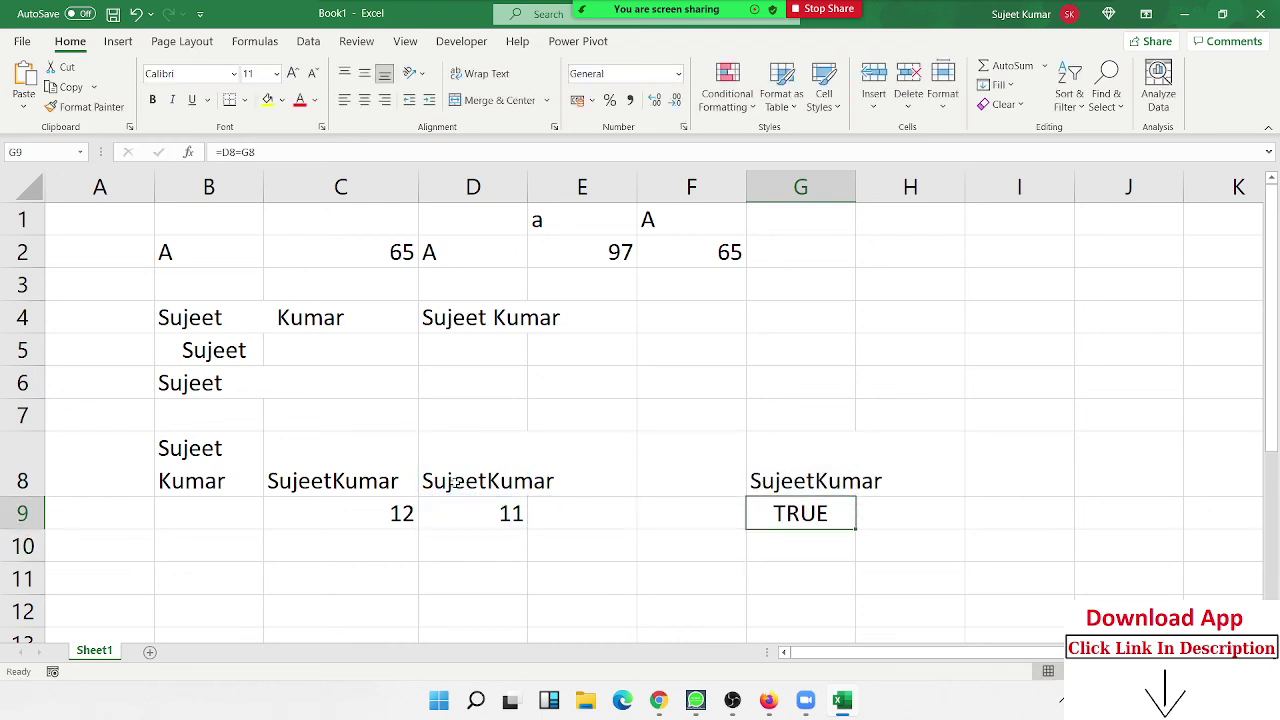